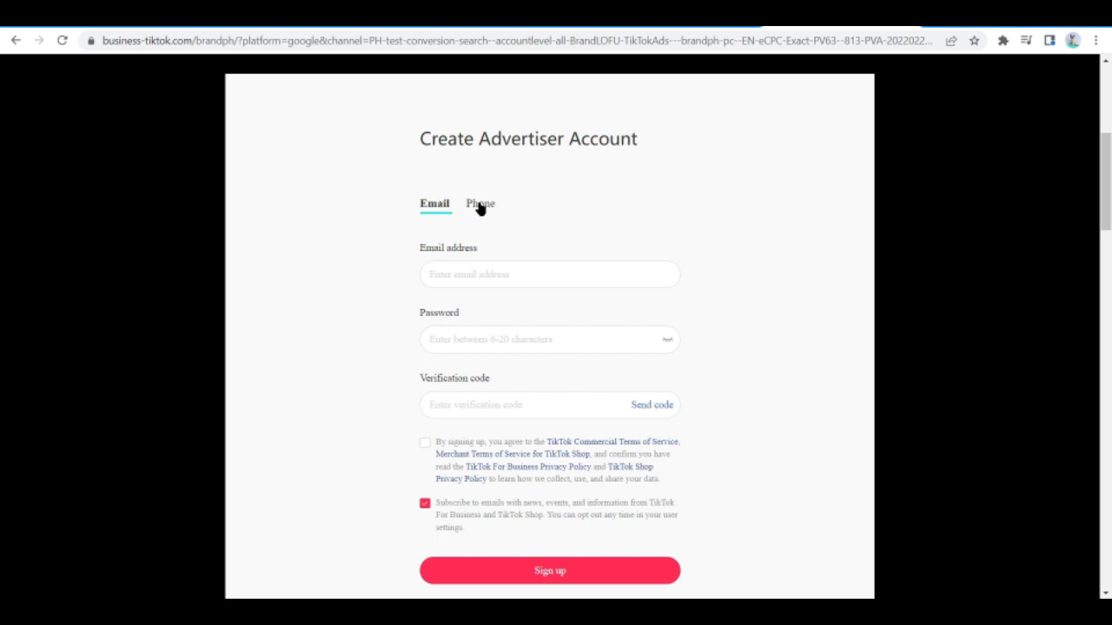
Start the advertiser account sign-up with an e-mail address on the TikTok for Business page.
left_click(495, 277)
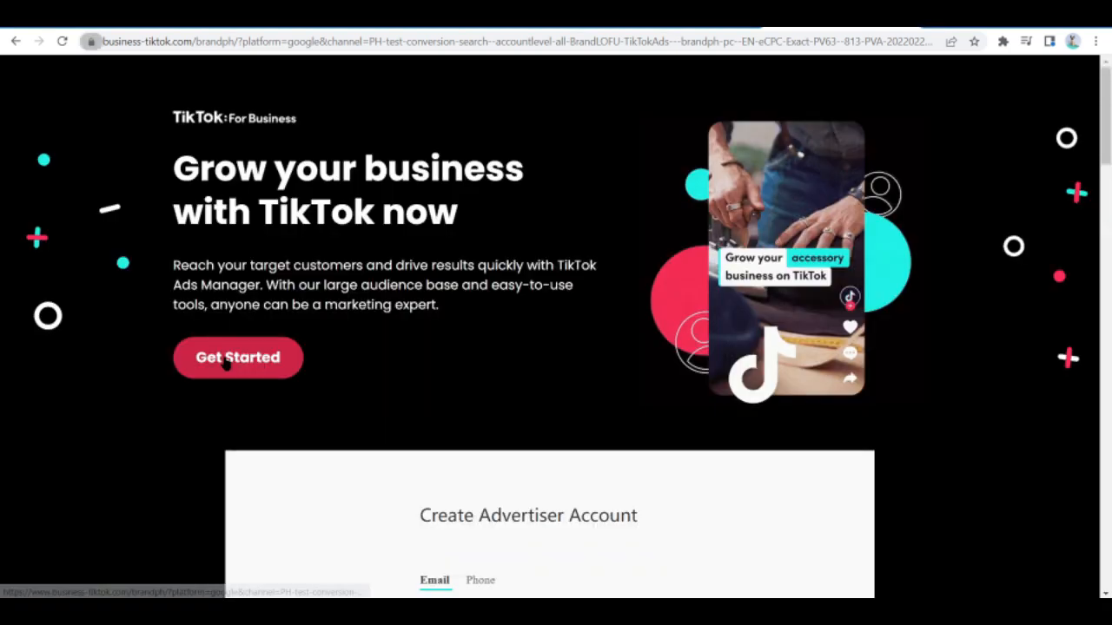
left_click(229, 355)
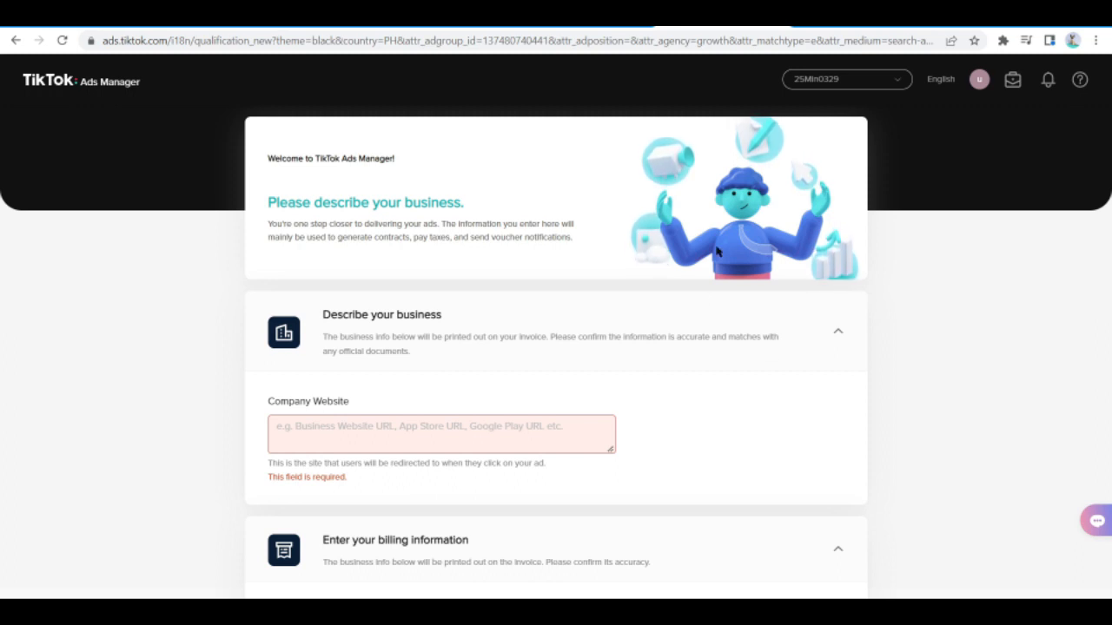
Review the business description form, covering company website, billing address, tax information and payment type.
scroll(717, 251, "down", 1)
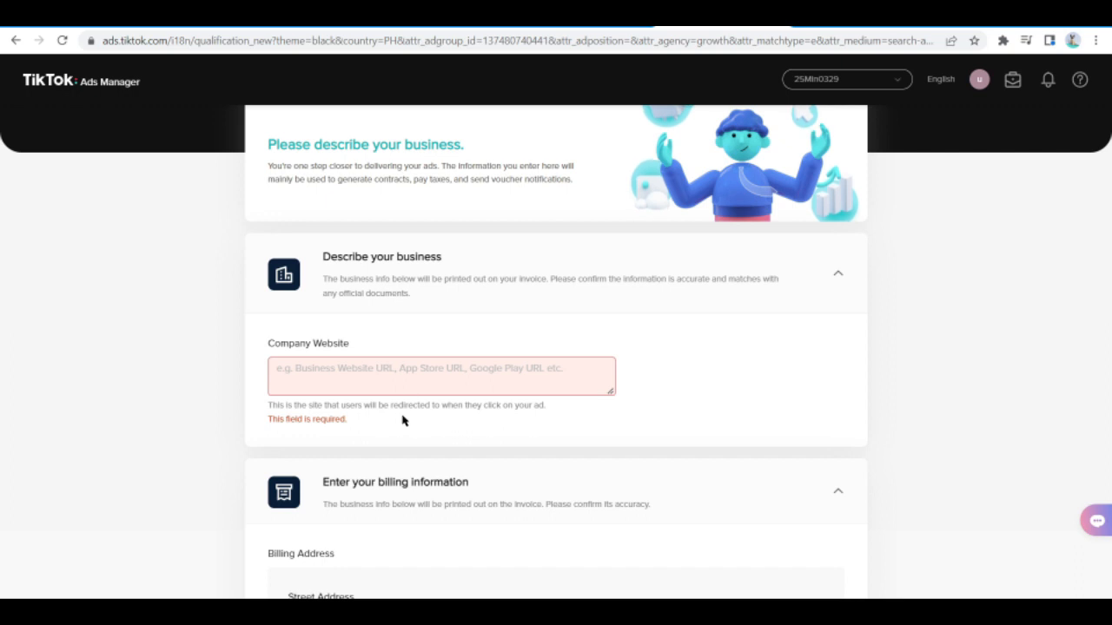
scroll(402, 420, "down", 4)
scroll(477, 218, "down", 6)
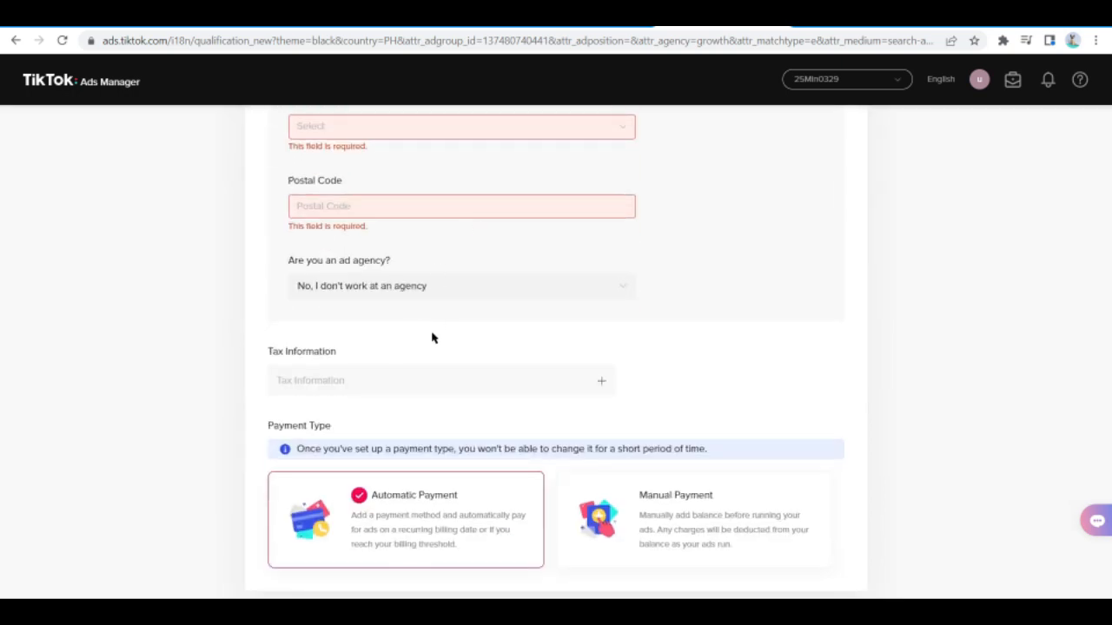
scroll(484, 372, "up", 3)
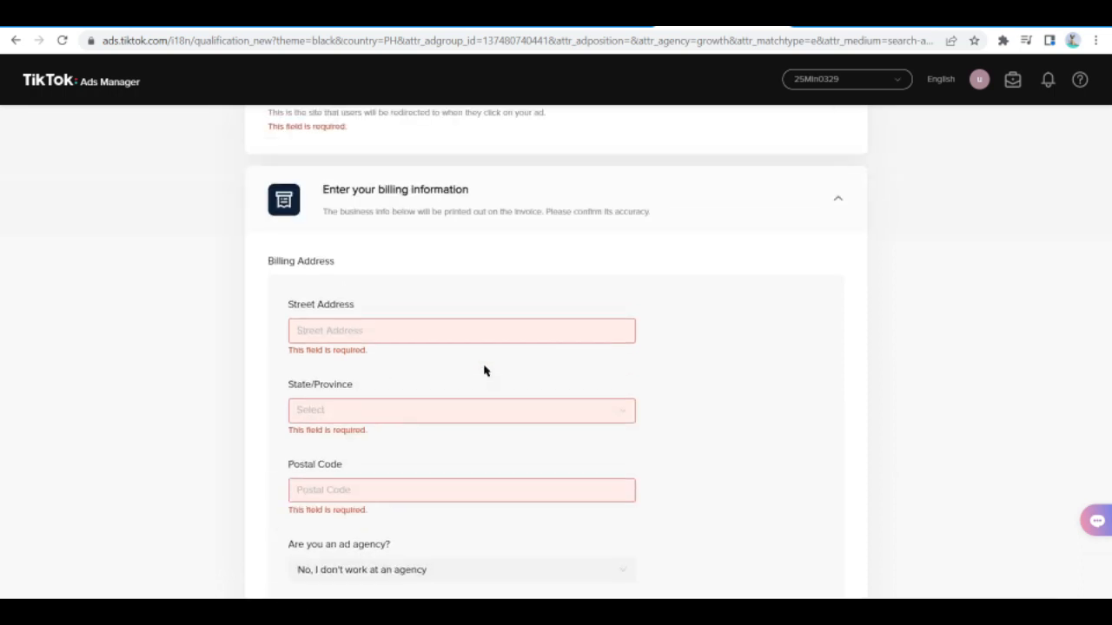
scroll(485, 372, "up", 3)
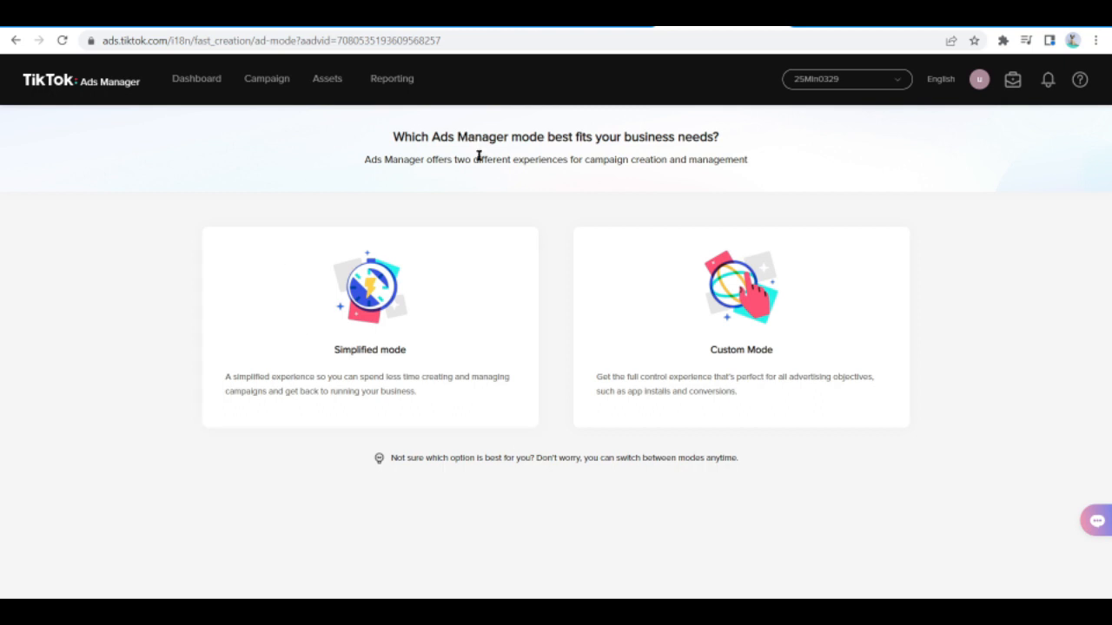
Choose Custom Mode for Ads Manager and leave the new campaign page for the dashboard.
left_click(753, 346)
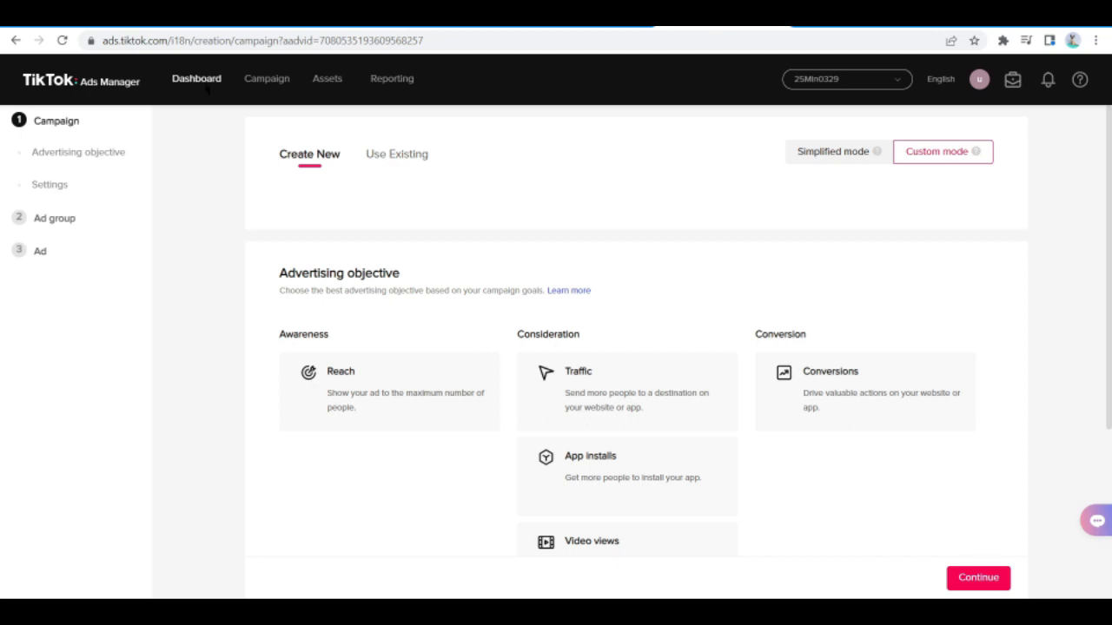
left_click(206, 88)
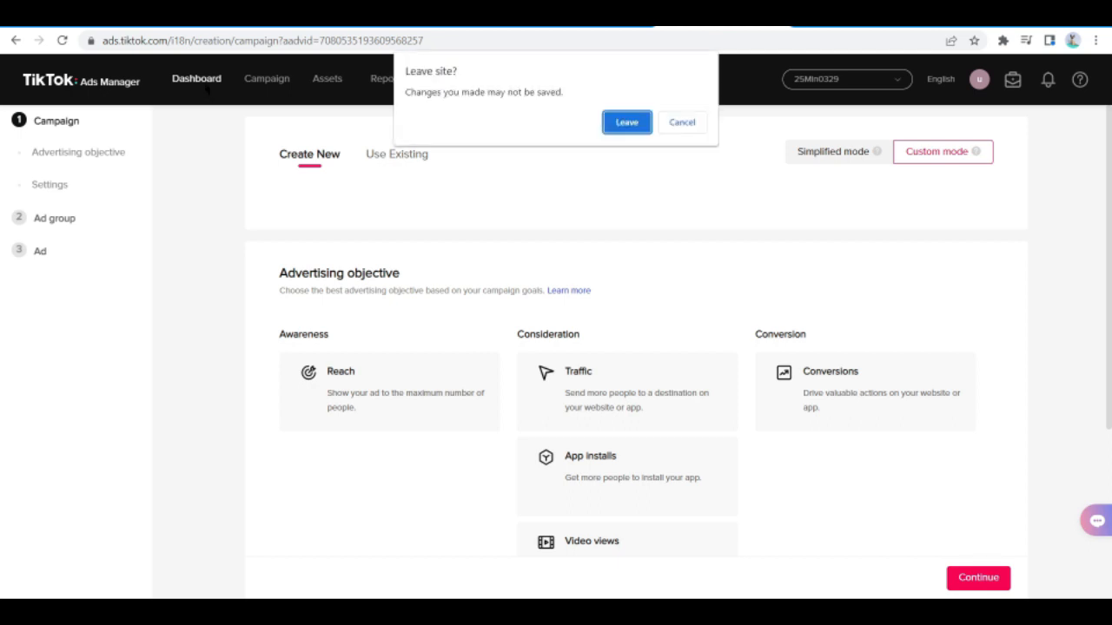
left_click(623, 128)
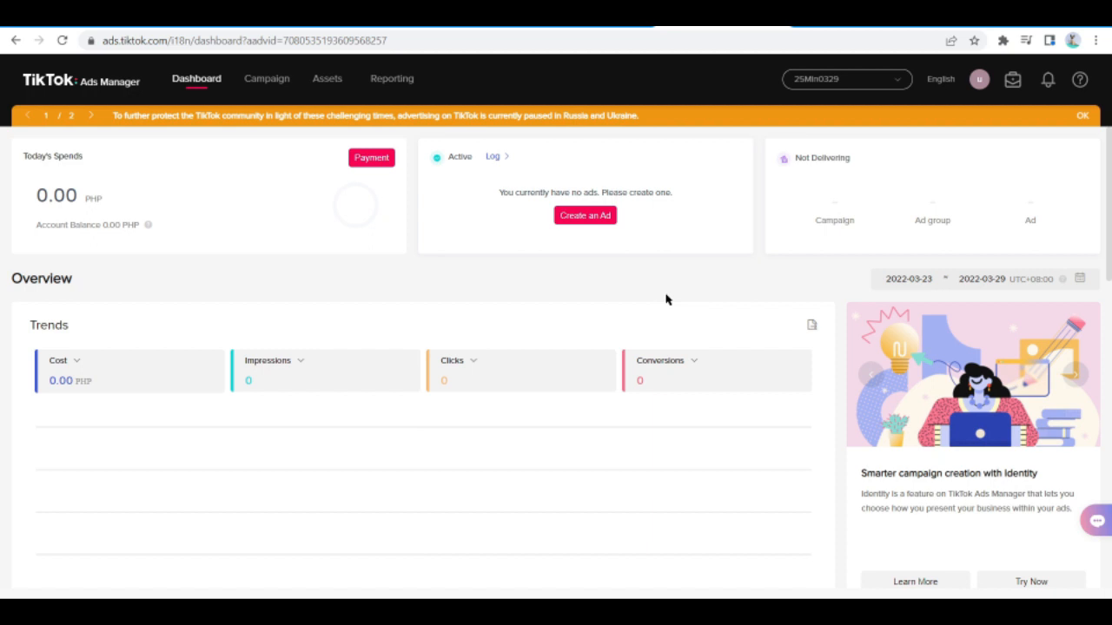
Open web events management in Events Manager and skip the introduction to its updates.
mouse_move(324, 87)
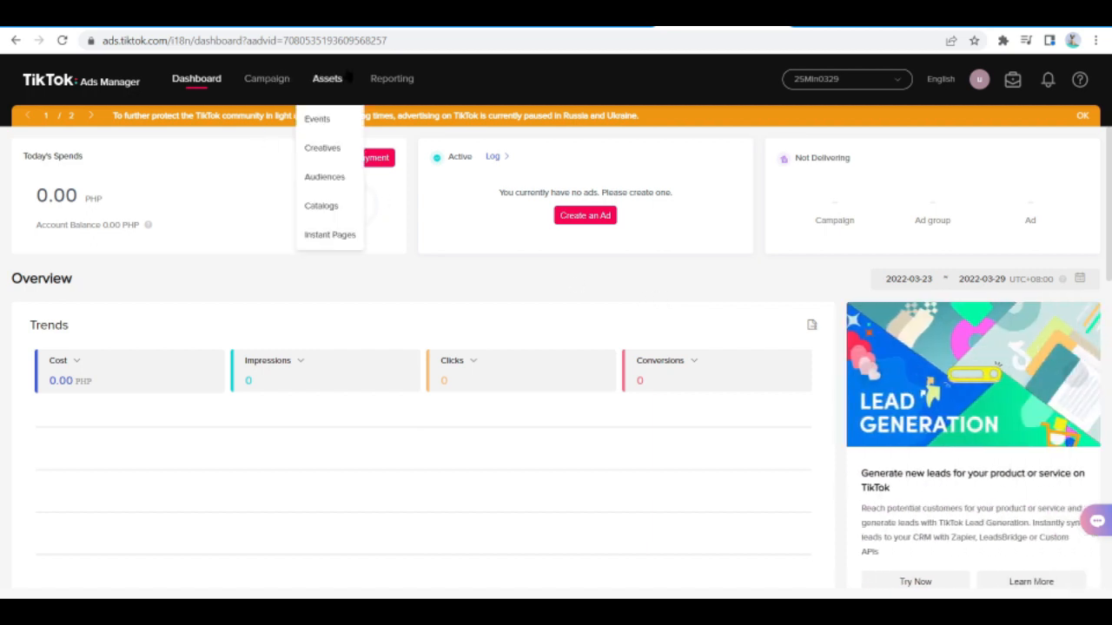
left_click(318, 122)
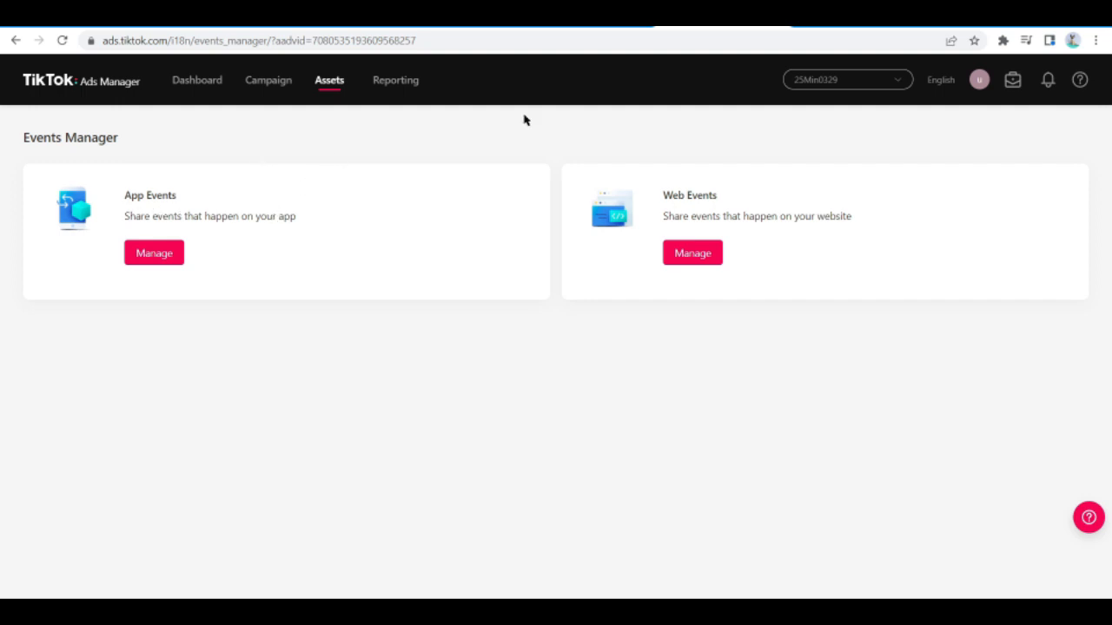
left_click(707, 257)
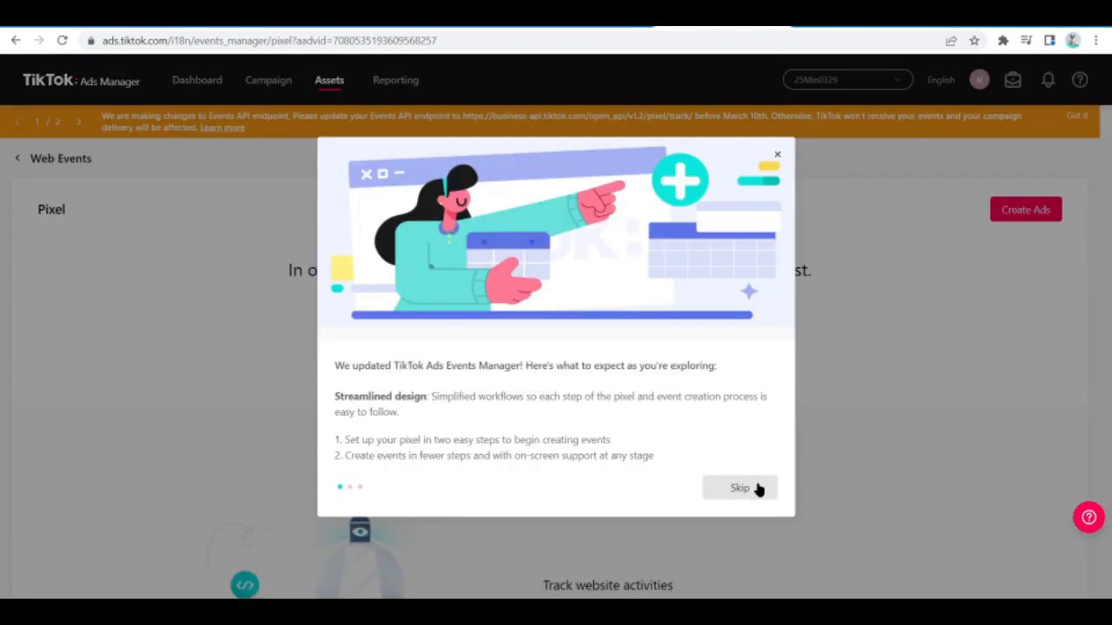
left_click(756, 487)
Start creating a pixel for web events with TikTok Pixel as the connection method.
scroll(757, 489, "down", 1)
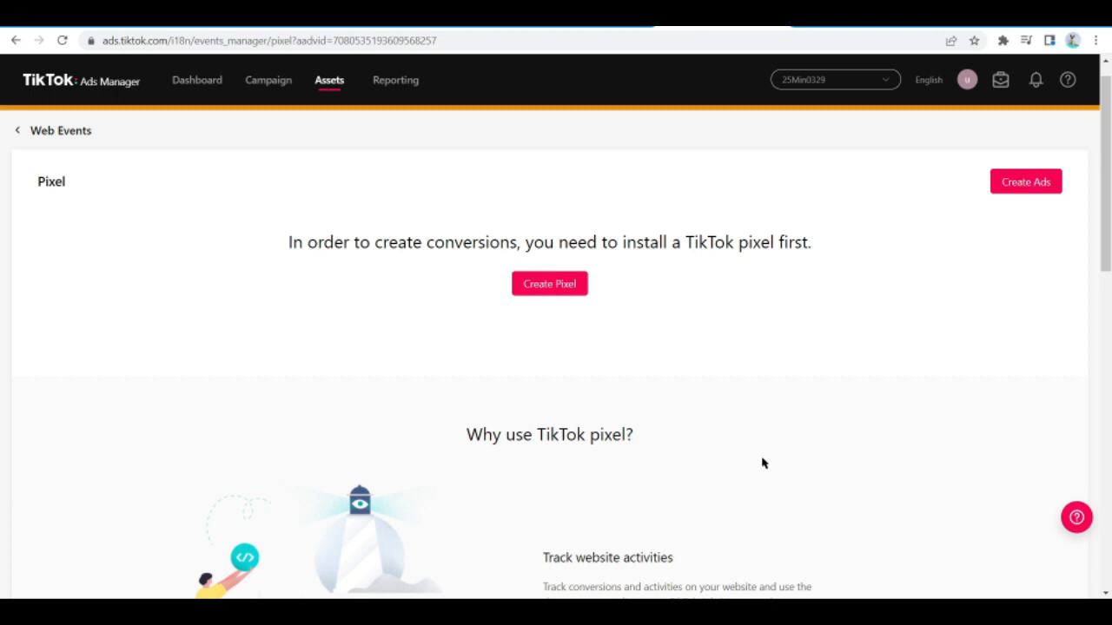
left_click(535, 294)
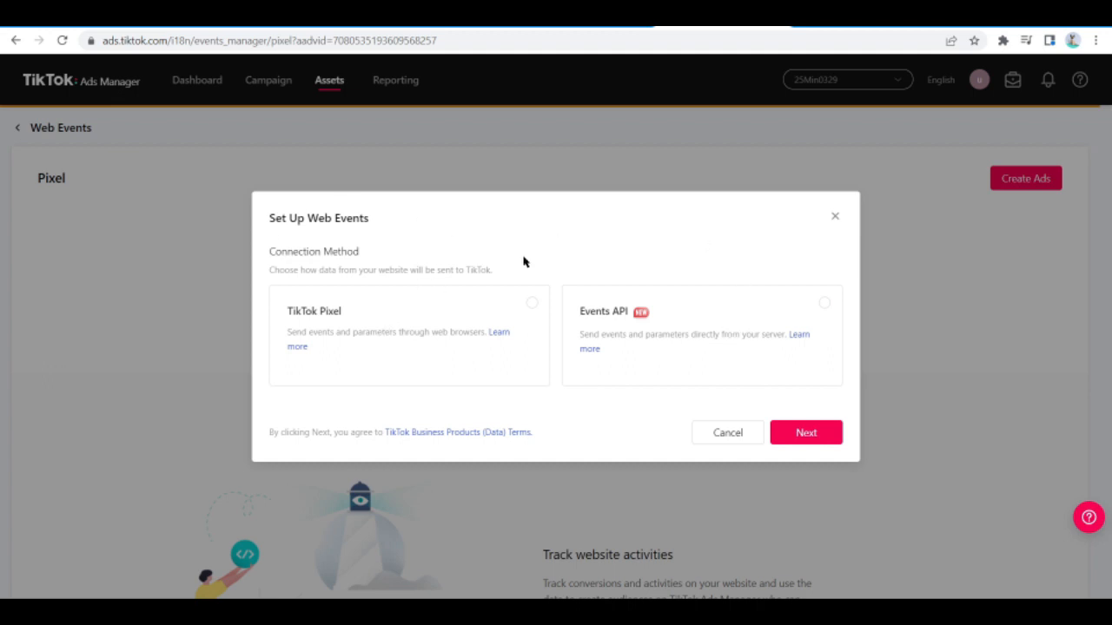
left_click(434, 318)
left_click(803, 438)
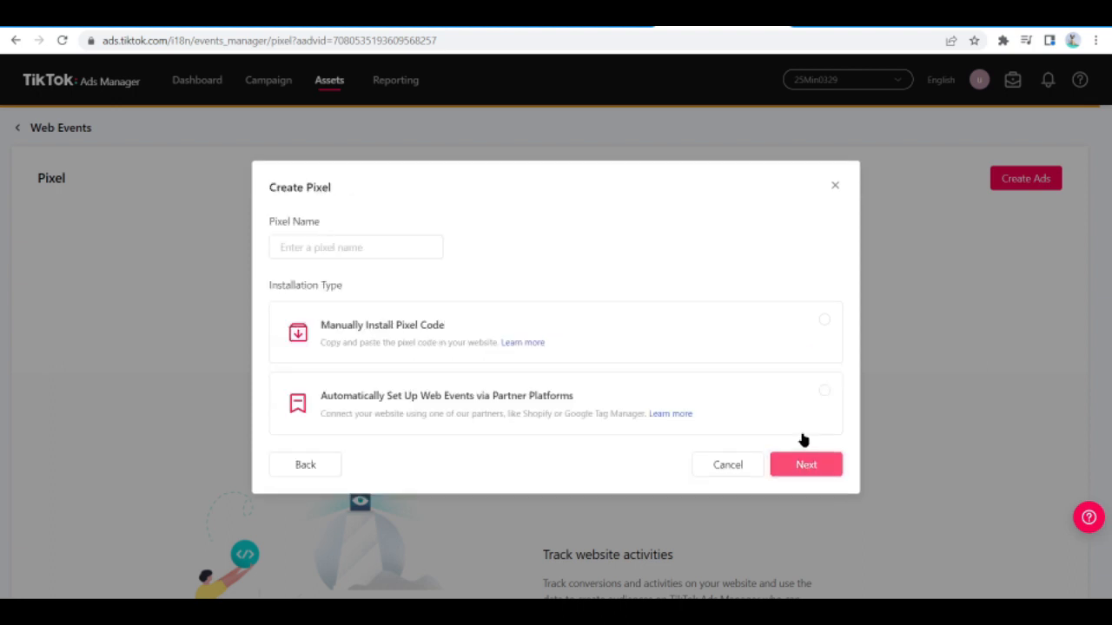
Name the new pixel "Pixel", choose manual installation of the pixel code and continue to the events setup mode.
left_click(333, 246)
left_click(487, 329)
left_click(806, 465)
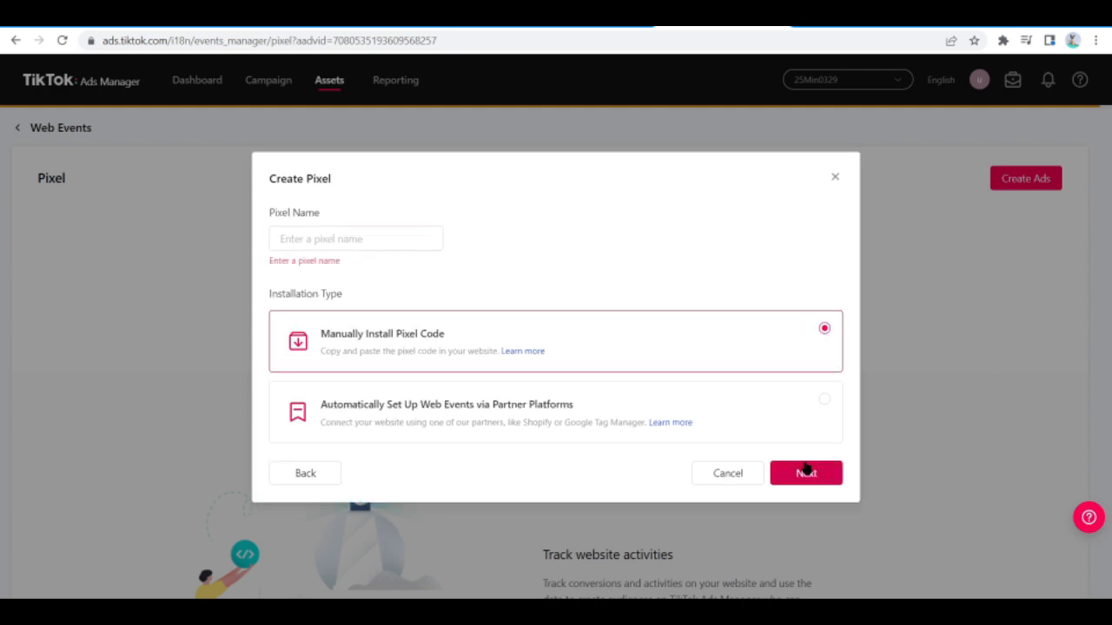
left_click(304, 239)
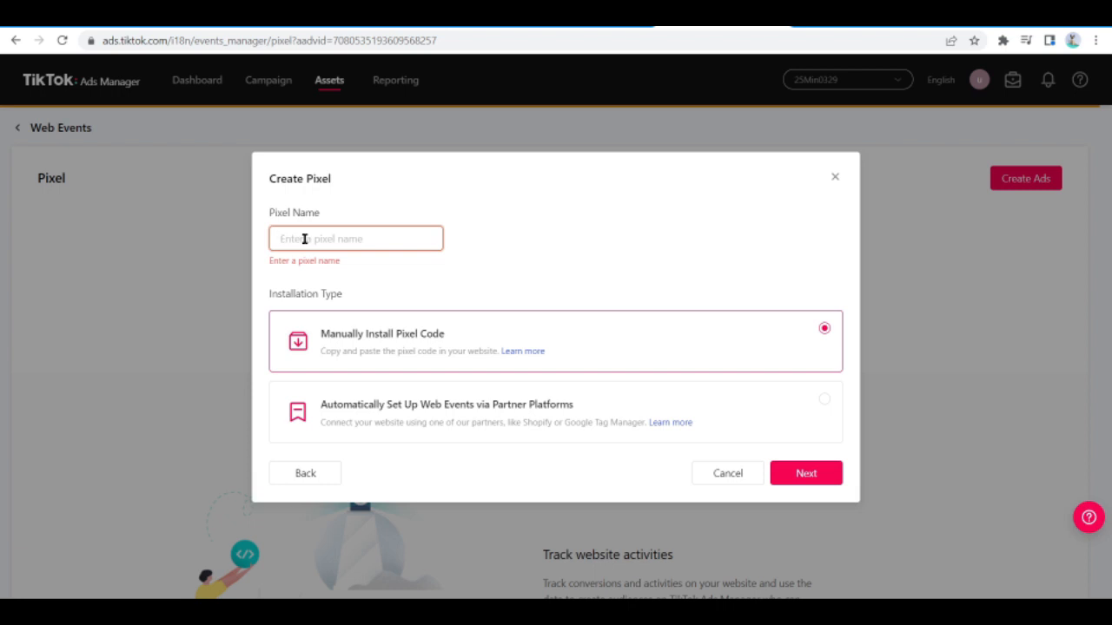
type("Pixel")
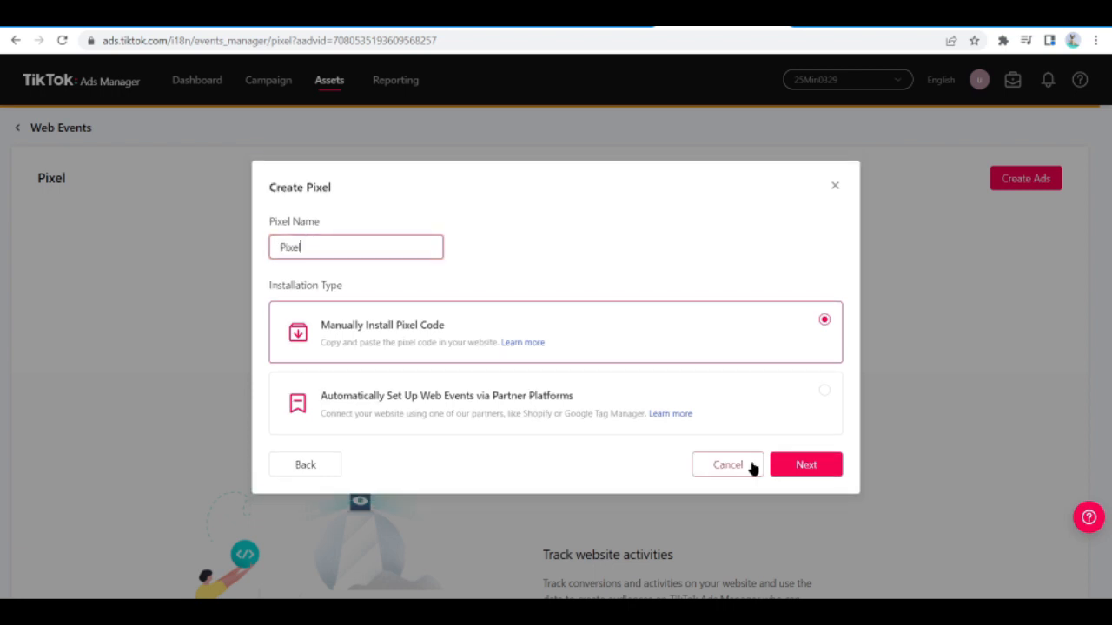
left_click(800, 471)
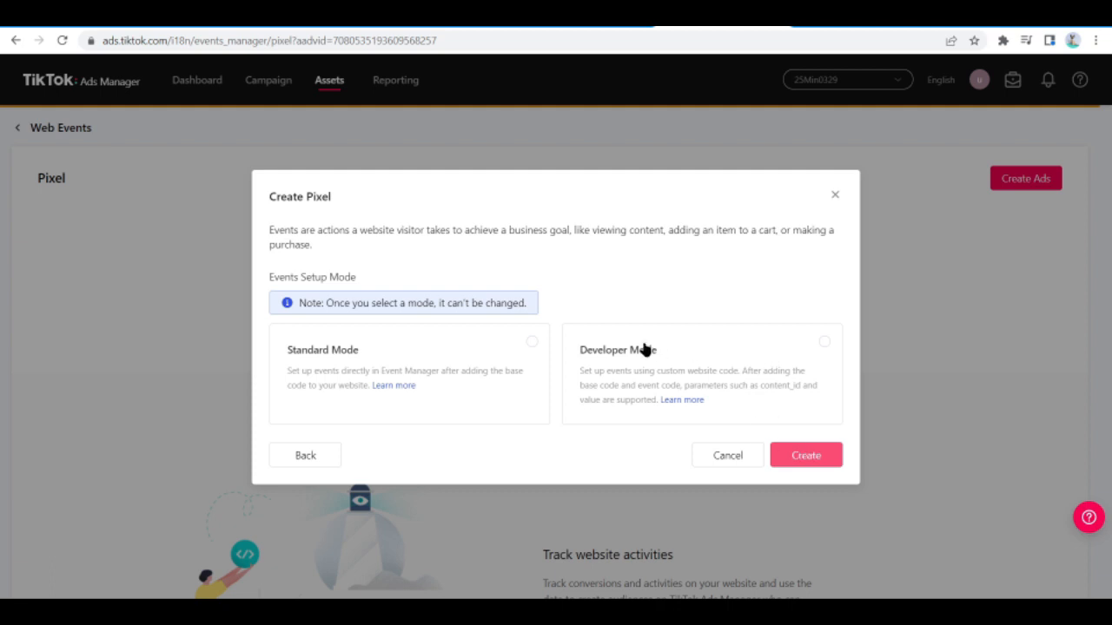
Create the pixel in Standard Mode and copy its pixel code.
left_click(427, 351)
left_click(821, 463)
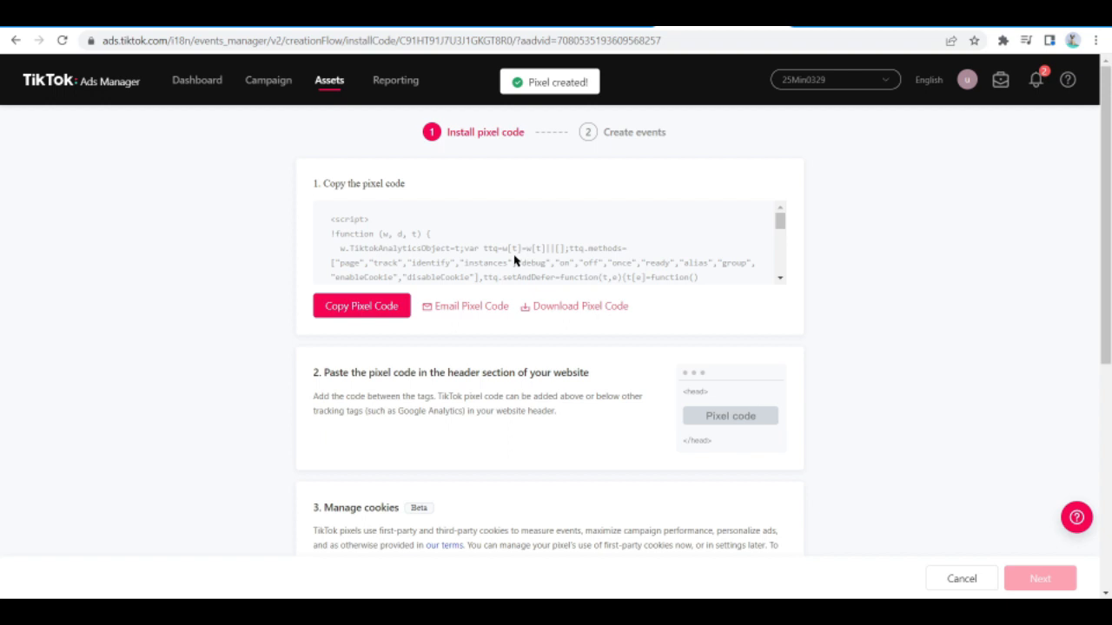
left_click(371, 317)
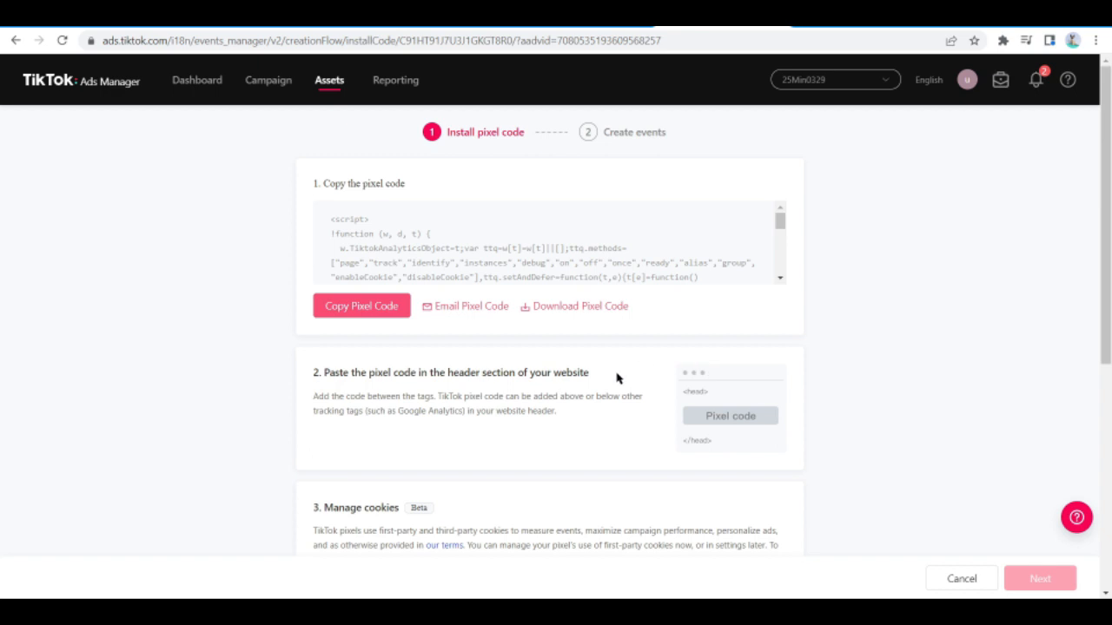
Examine the pixel installation page, including the header code instructions, first-party cookies, Automatic Advanced Matching and installation verification.
scroll(618, 377, "down", 1)
scroll(618, 378, "up", 1)
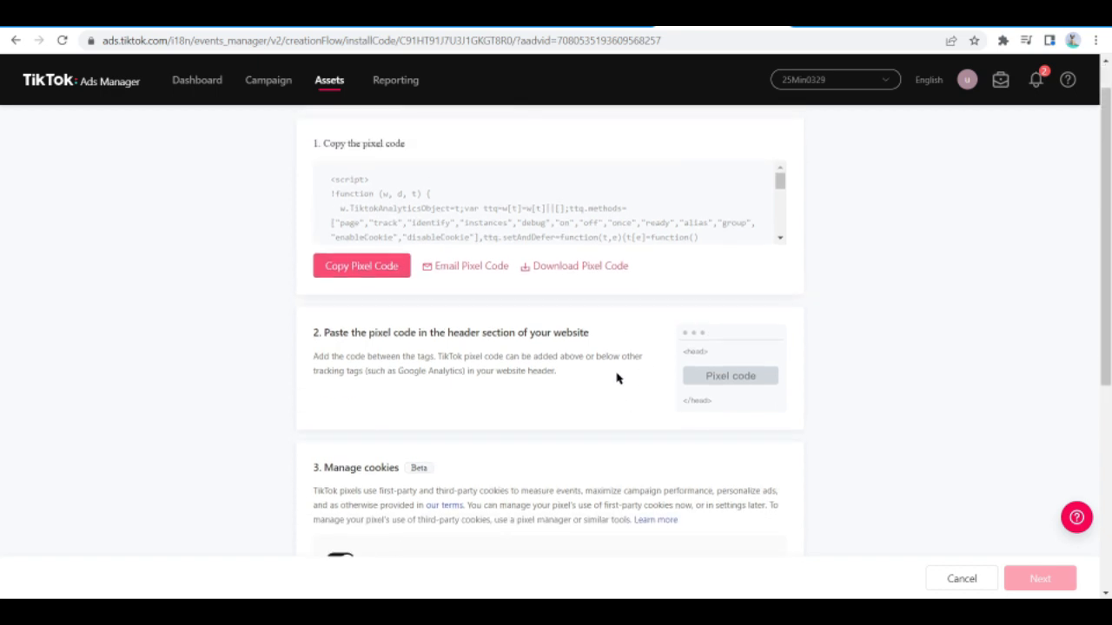
scroll(617, 378, "up", 1)
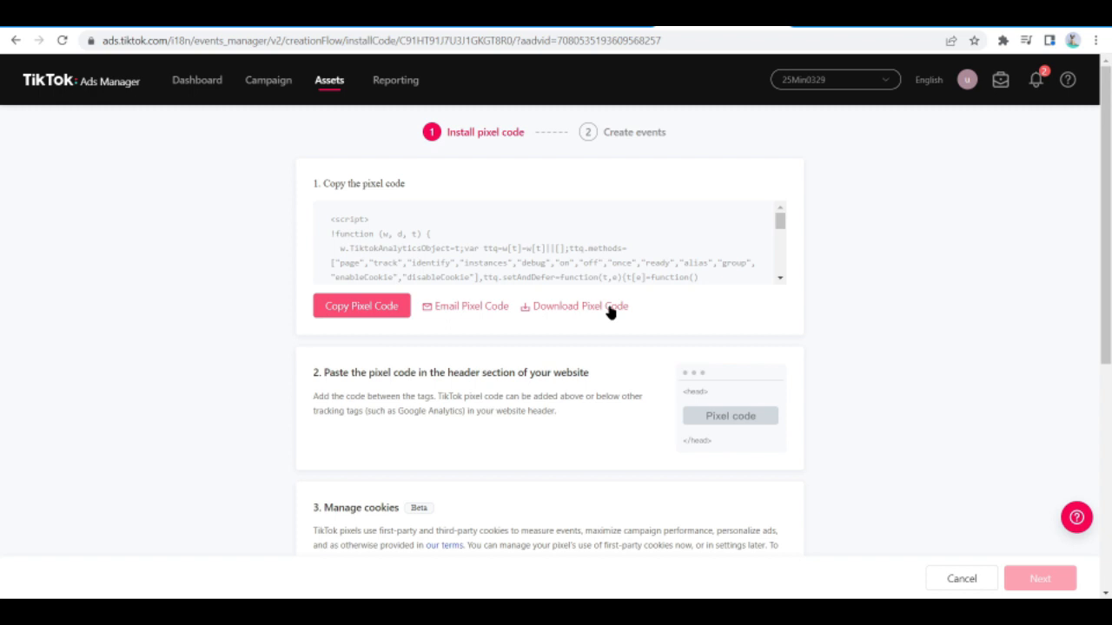
scroll(611, 310, "down", 4)
scroll(611, 310, "up", 3)
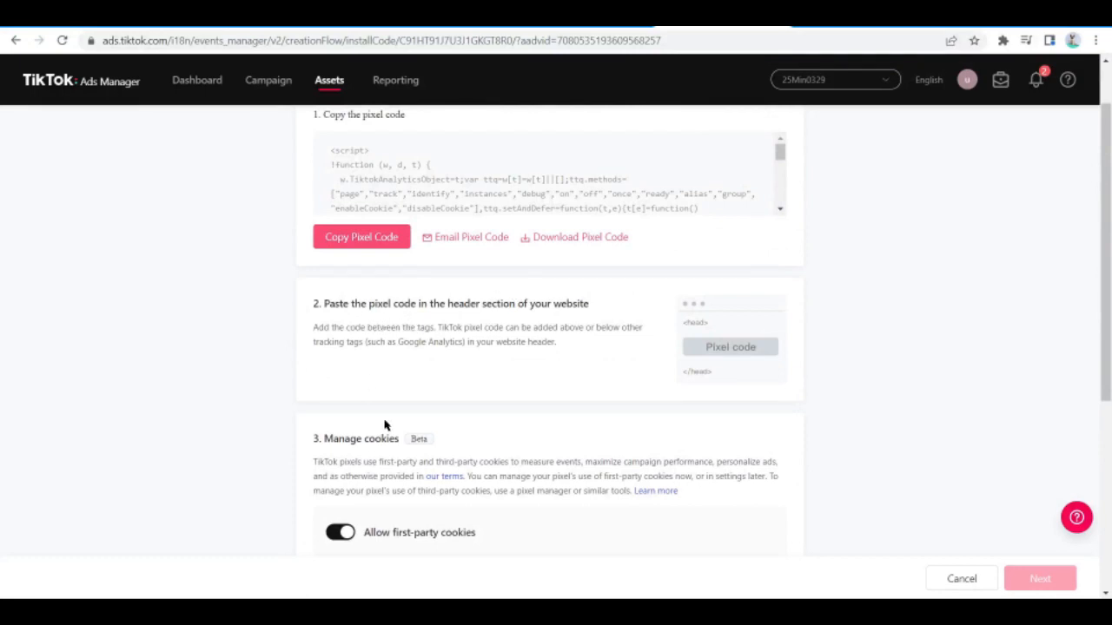
scroll(385, 425, "down", 1)
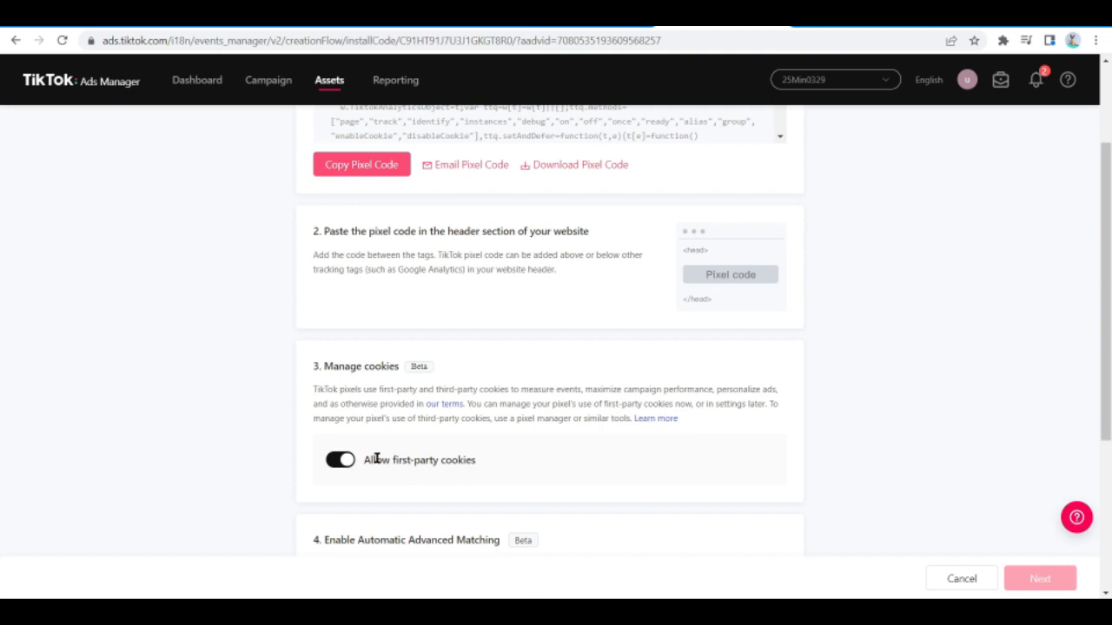
scroll(376, 460, "down", 2)
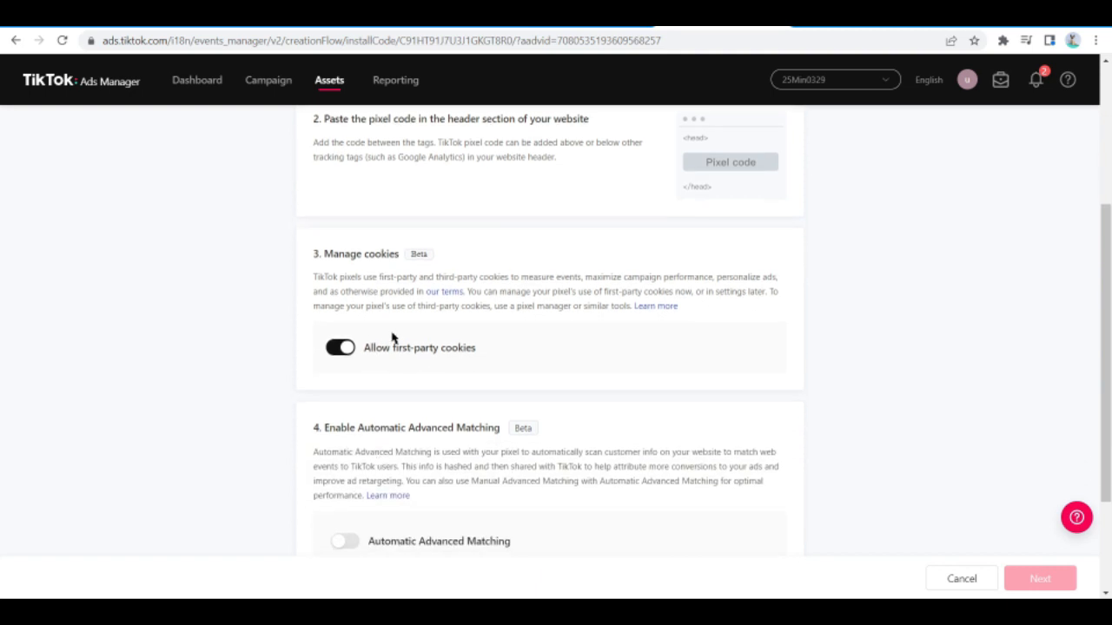
scroll(392, 337, "down", 1)
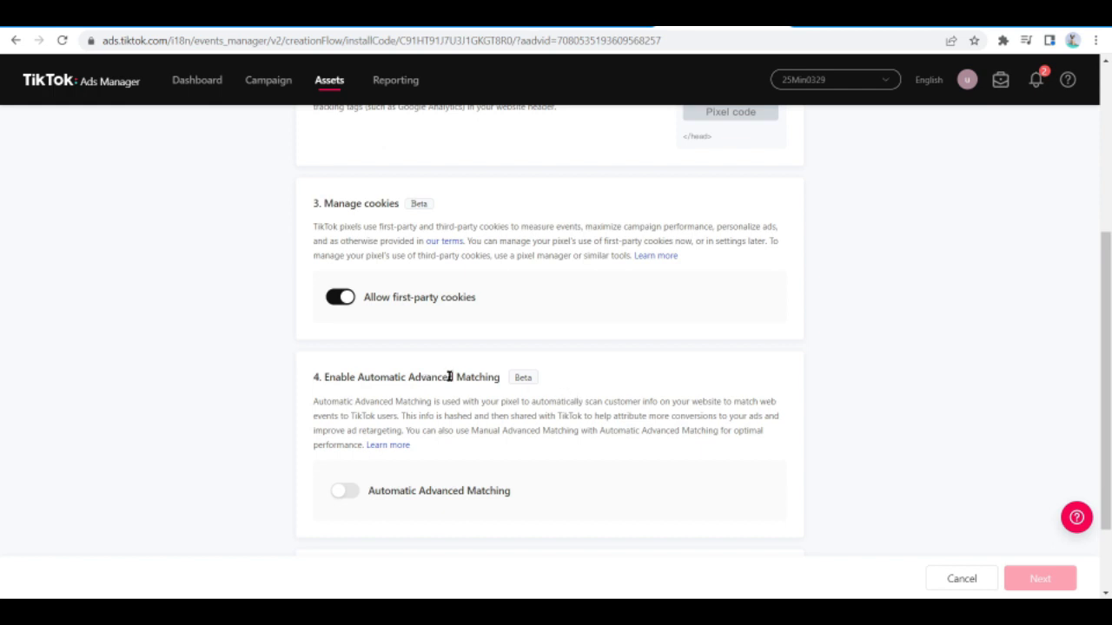
scroll(466, 415, "up", 5)
scroll(467, 414, "up", 1)
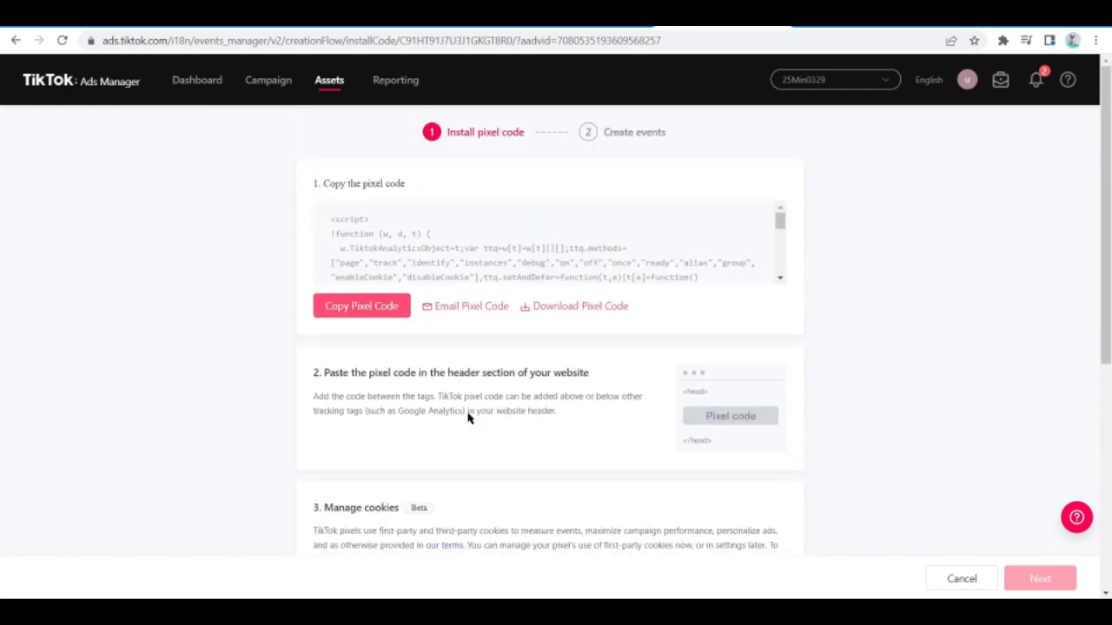
scroll(467, 413, "down", 2)
scroll(467, 414, "down", 5)
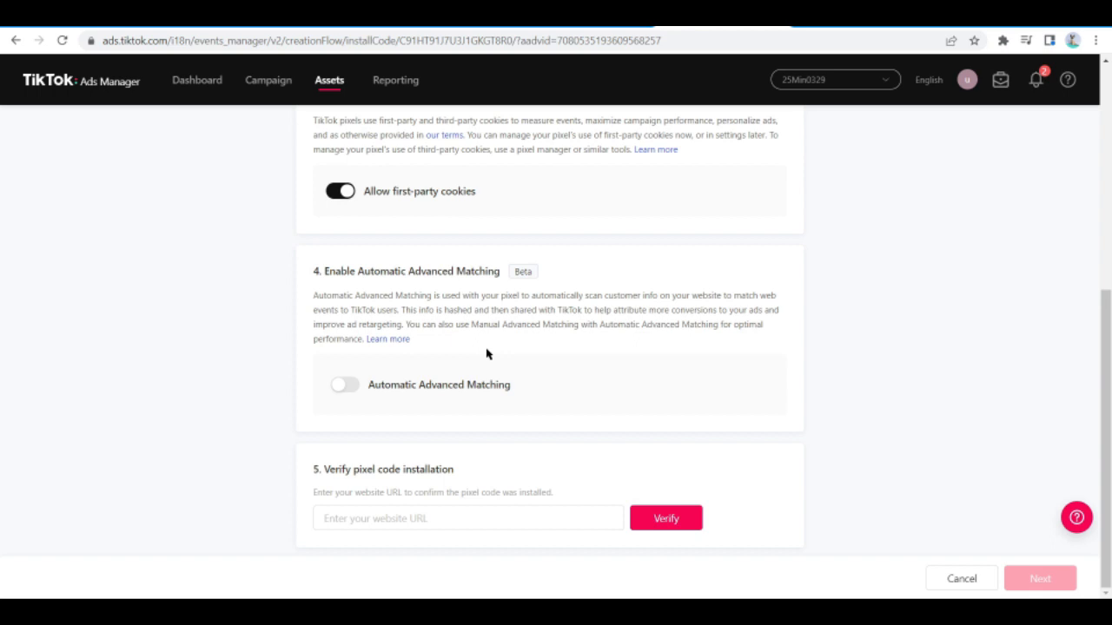
Go through the website URL verification to event creation and add a click event based on web elements.
left_click(426, 513)
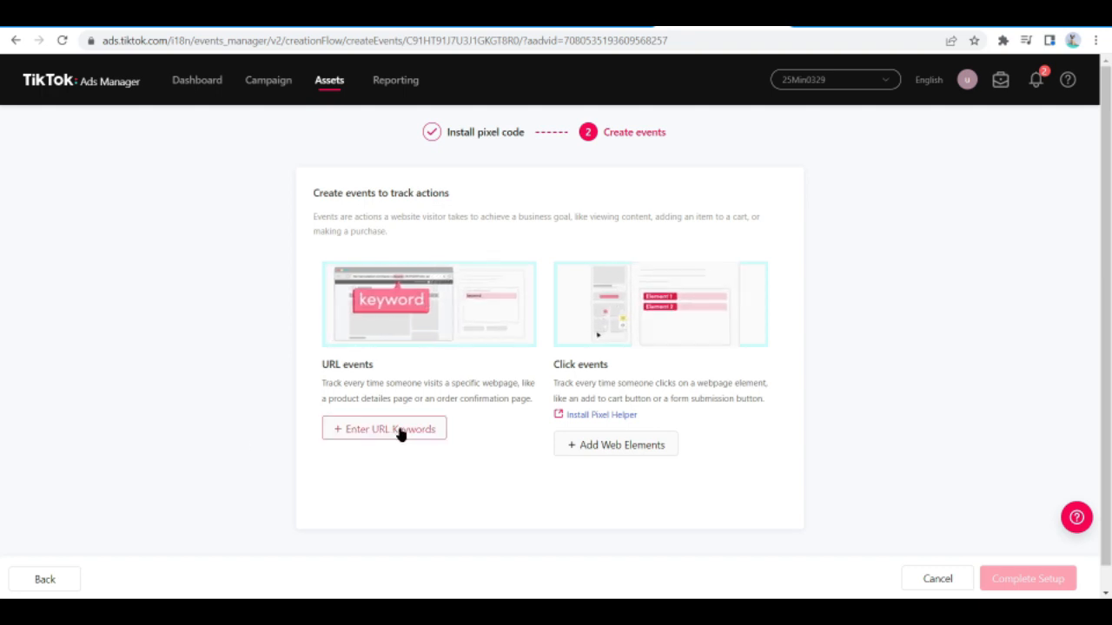
left_click(660, 310)
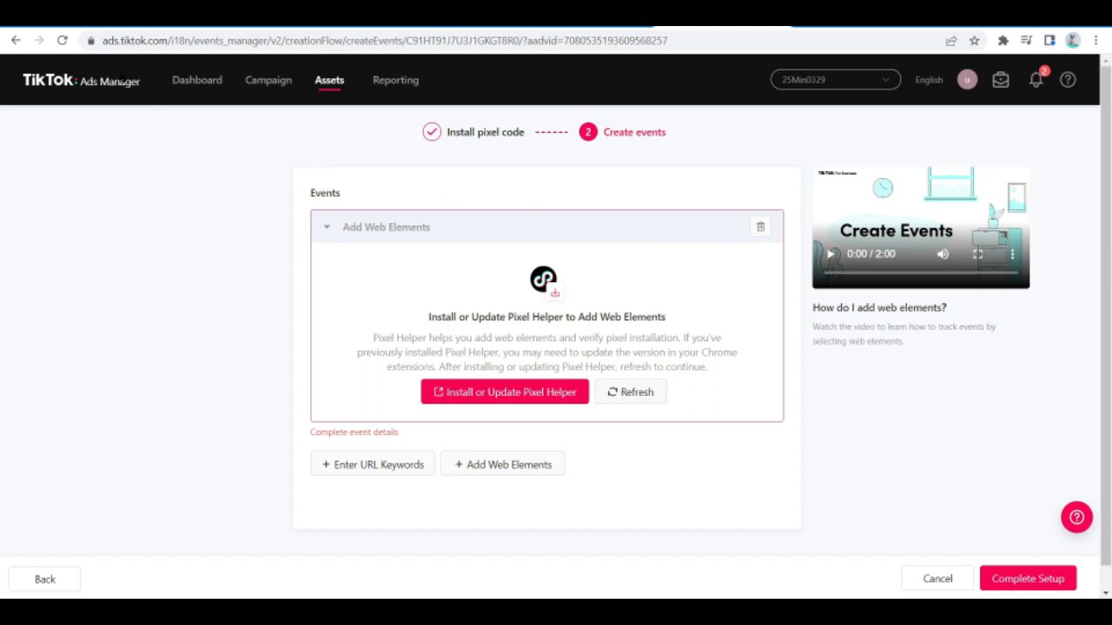
Leave the pixel event setup and start creating a new campaign in custom mode.
left_click(122, 92)
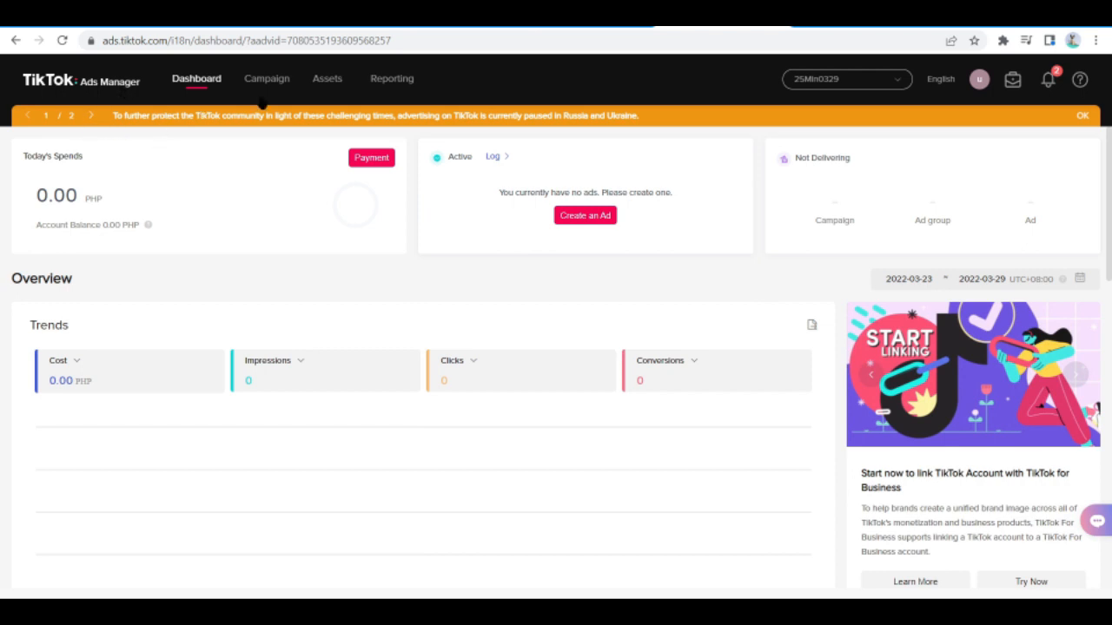
left_click(267, 80)
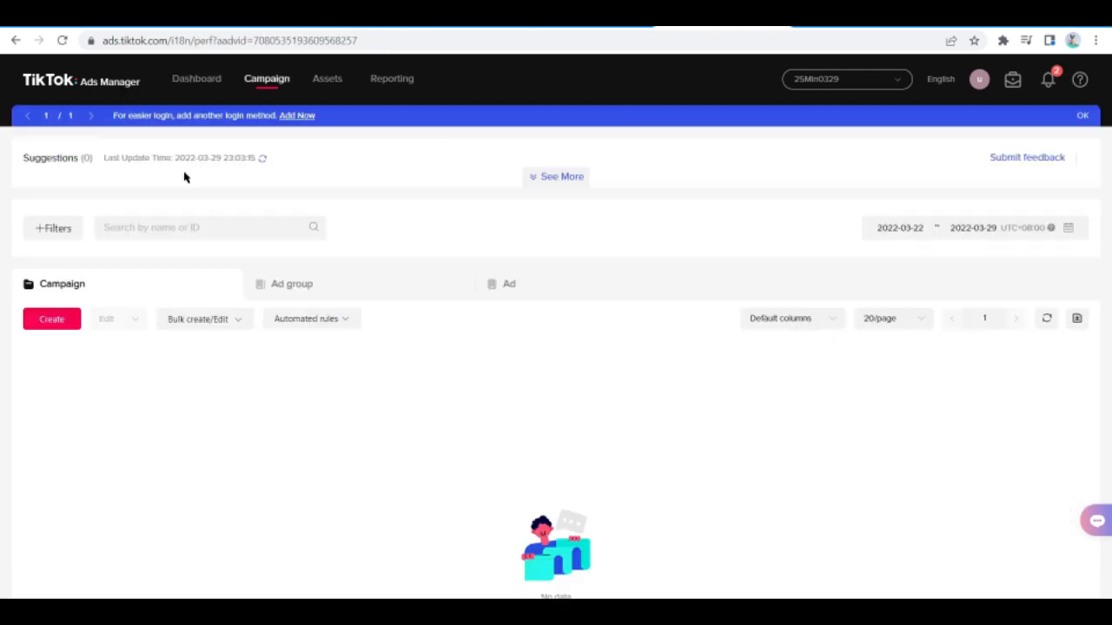
left_click(68, 328)
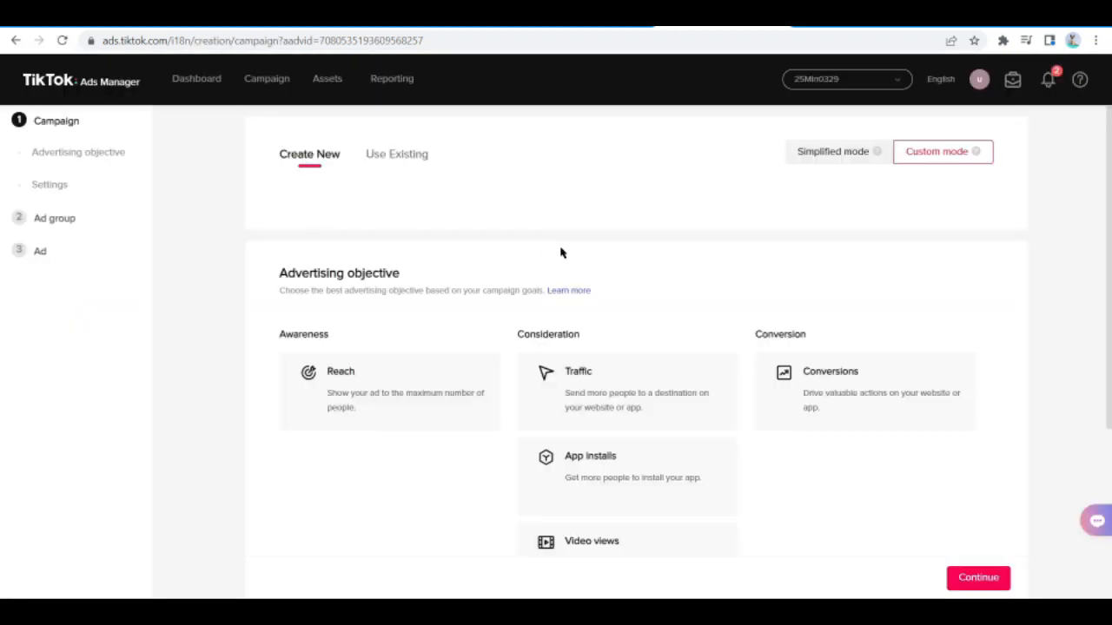
scroll(472, 249, "down", 1)
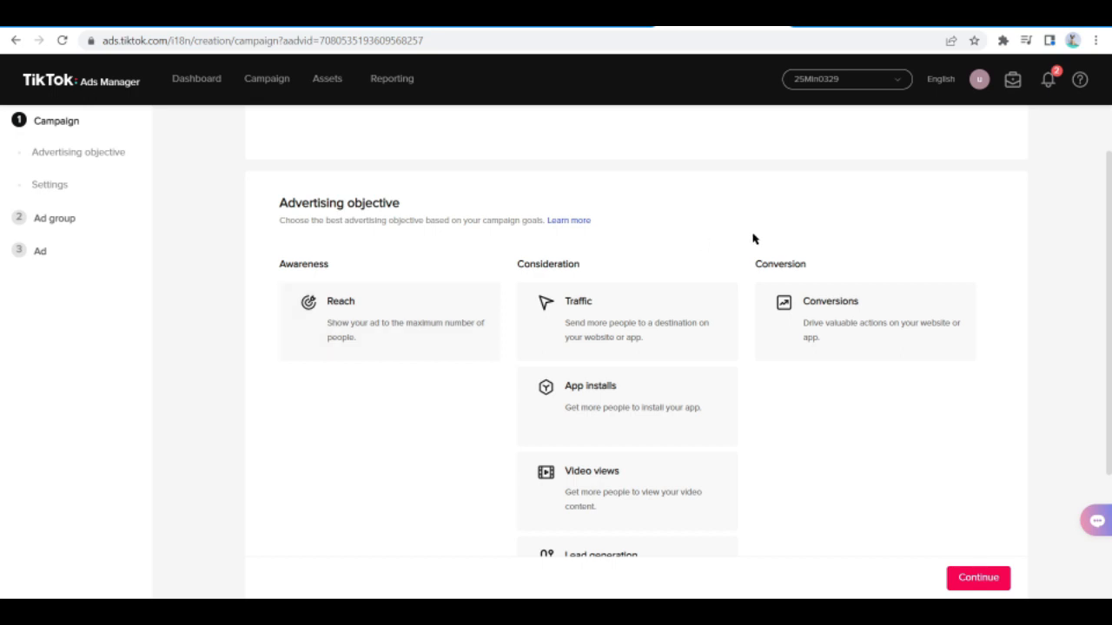
Choose Conversions as the advertising objective, name the campaign bookings-traveller and continue to the ad group.
scroll(710, 259, "down", 1)
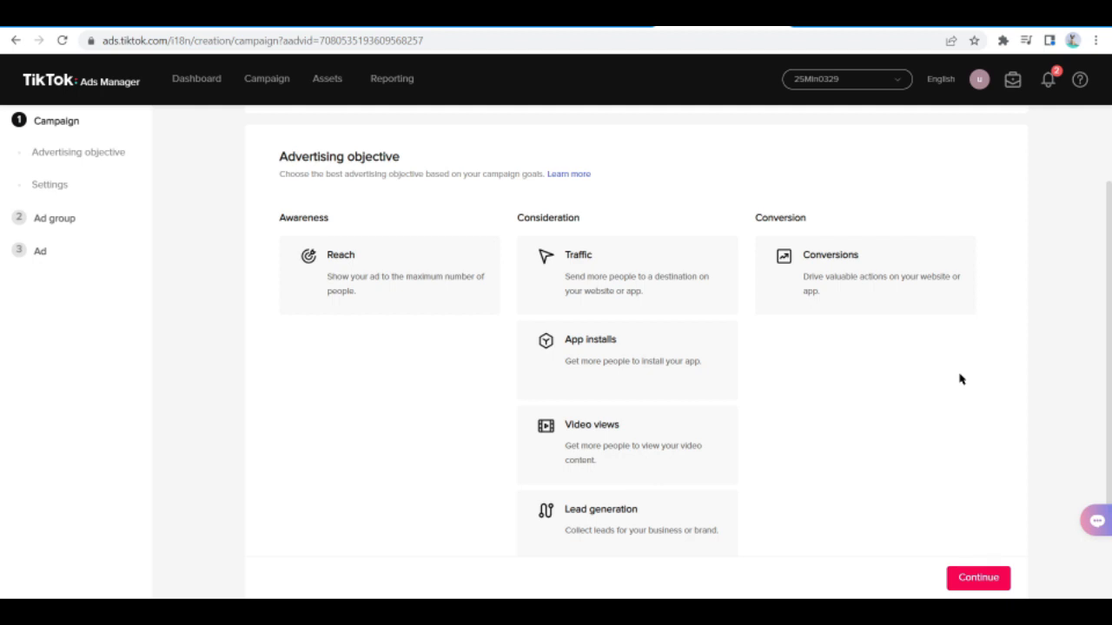
left_click(898, 309)
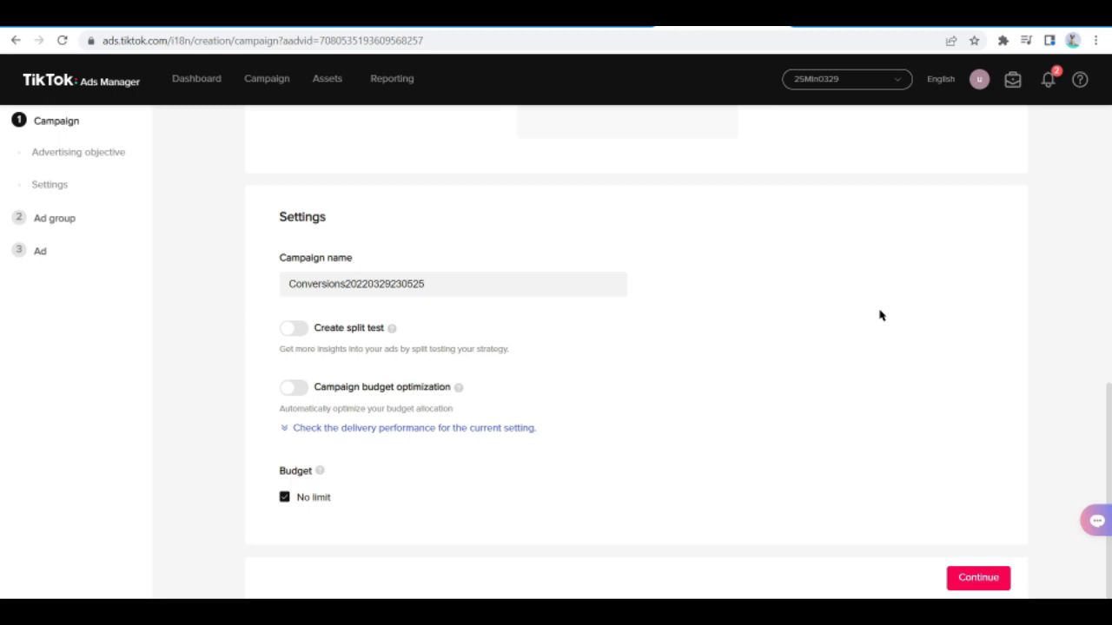
double_click(488, 284)
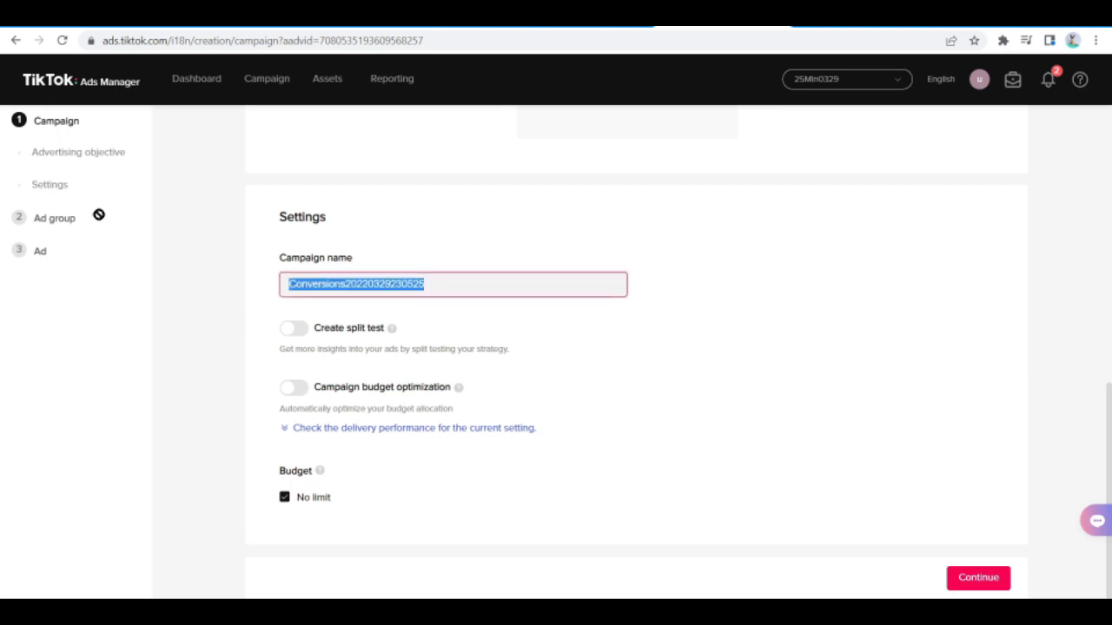
key("BackSpace")
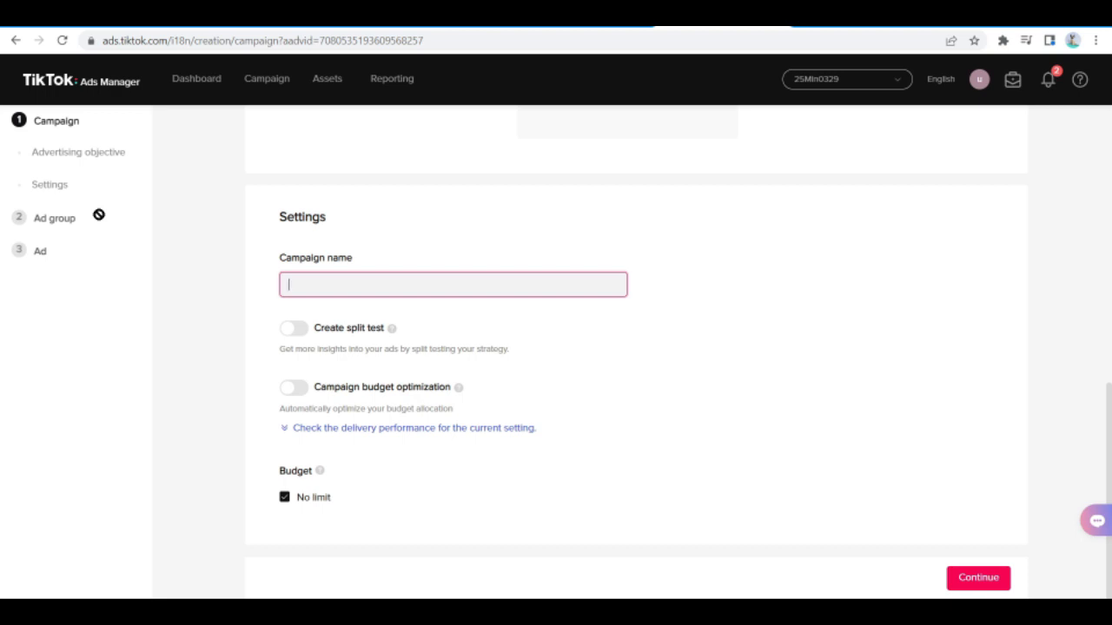
type("bookings-traveller")
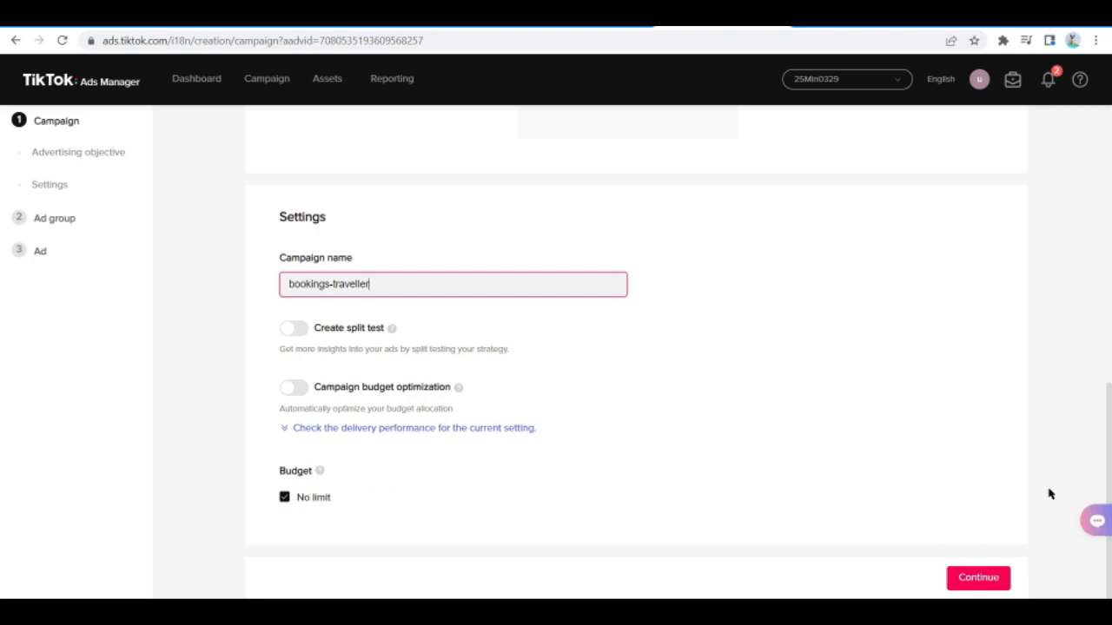
left_click(978, 578)
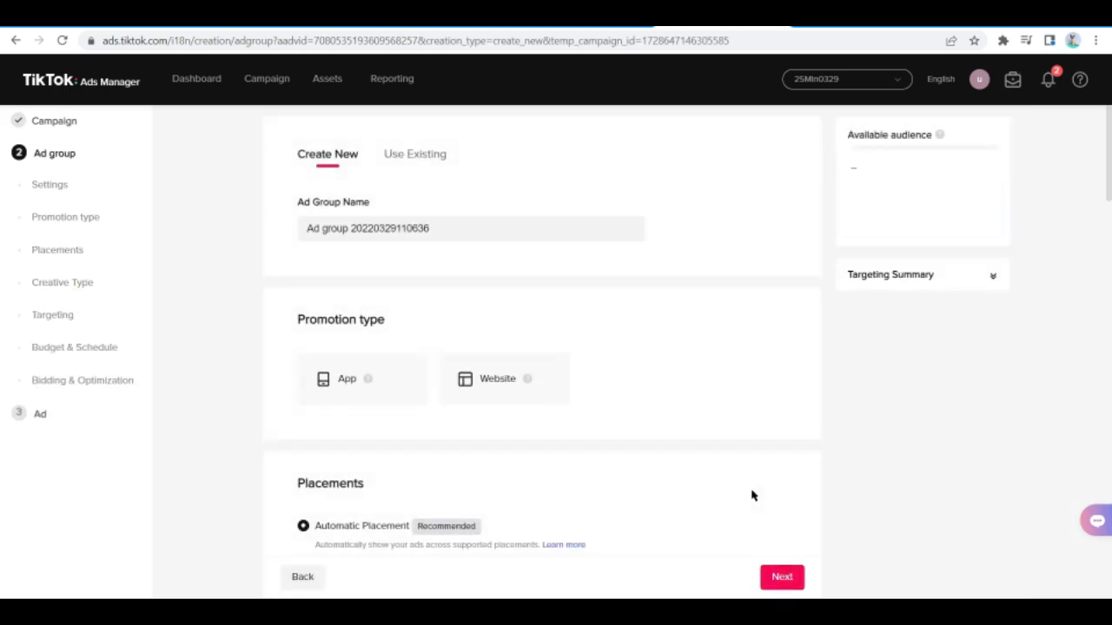
Name the ad group bookings-traveller and choose Website as its promotion type.
left_click(464, 232)
key("ctrl+a")
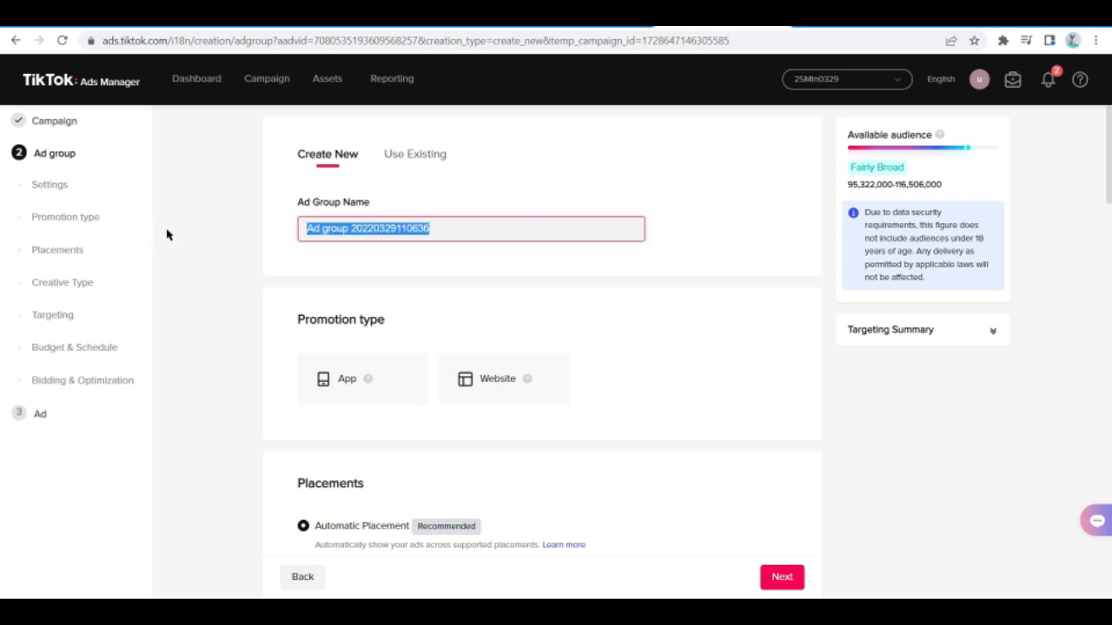
key("BackSpace")
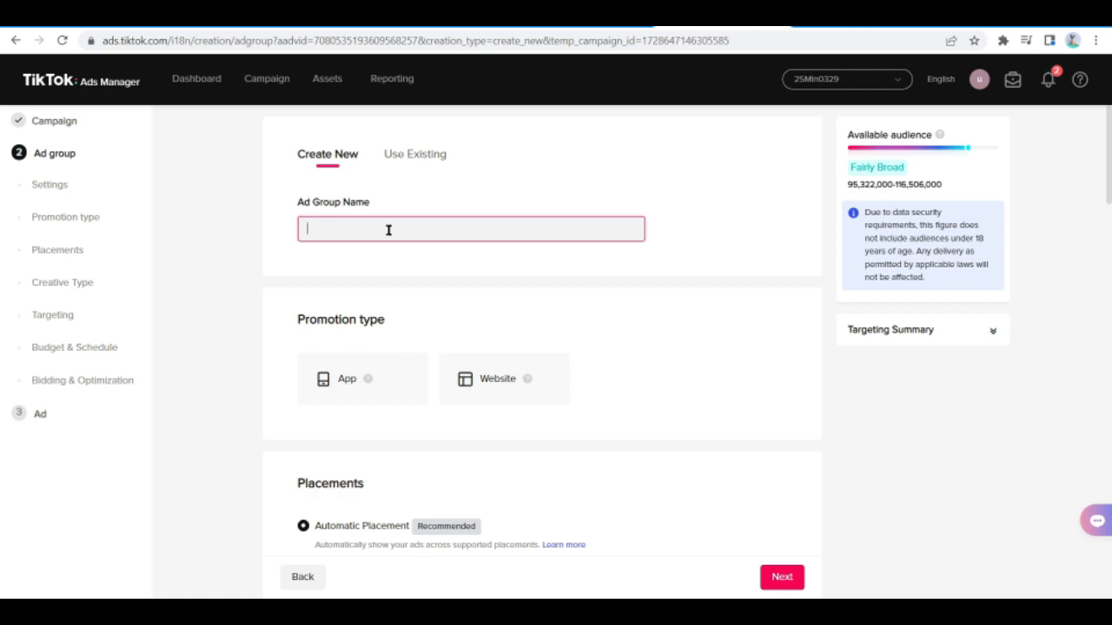
type("bookings-traveller")
scroll(509, 311, "down", 1)
left_click(483, 342)
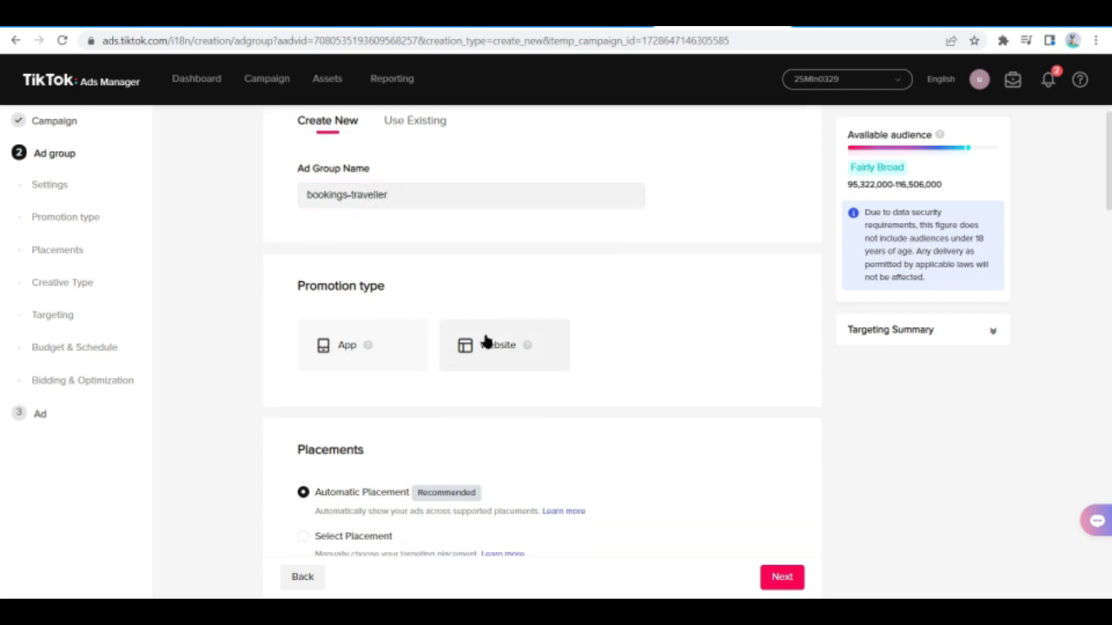
Check which TikTok pixels can be selected for the external website option.
scroll(413, 341, "down", 2)
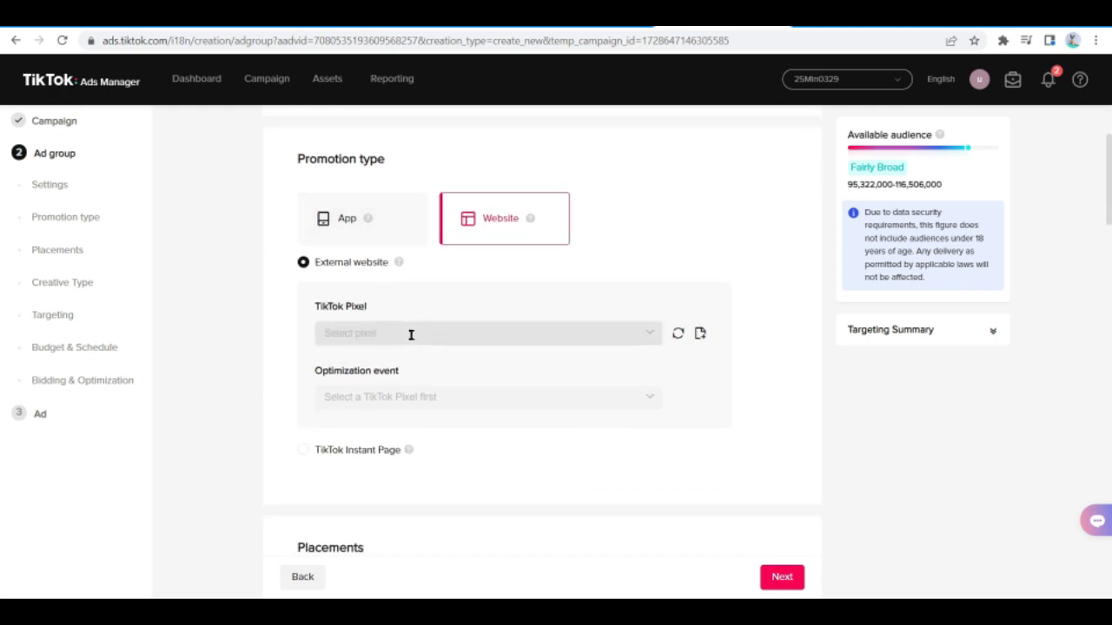
left_click(410, 334)
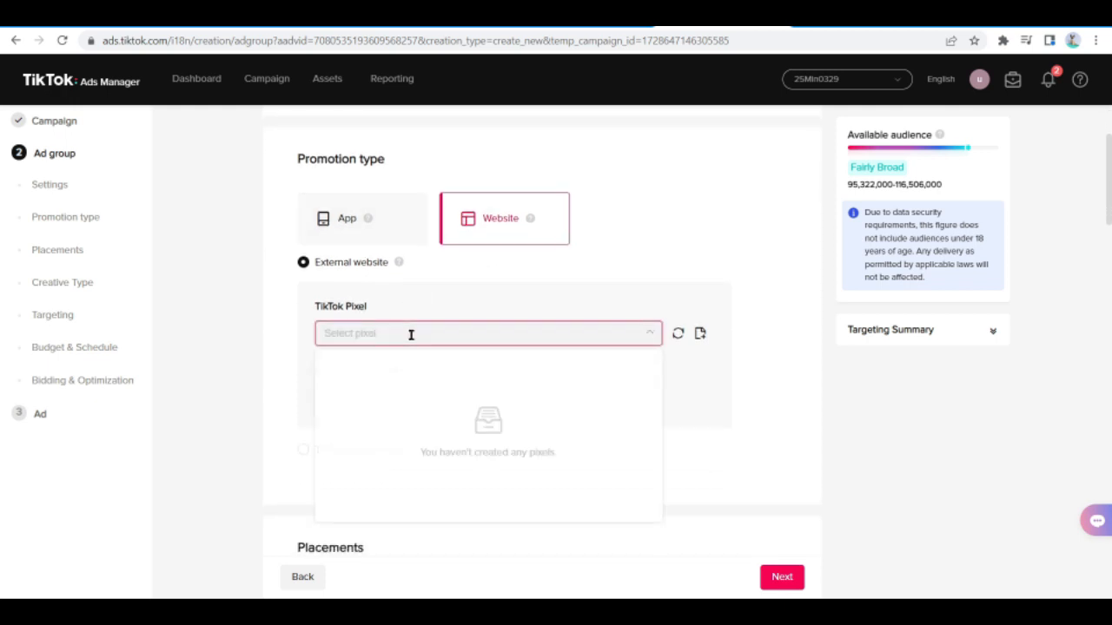
left_click(700, 202)
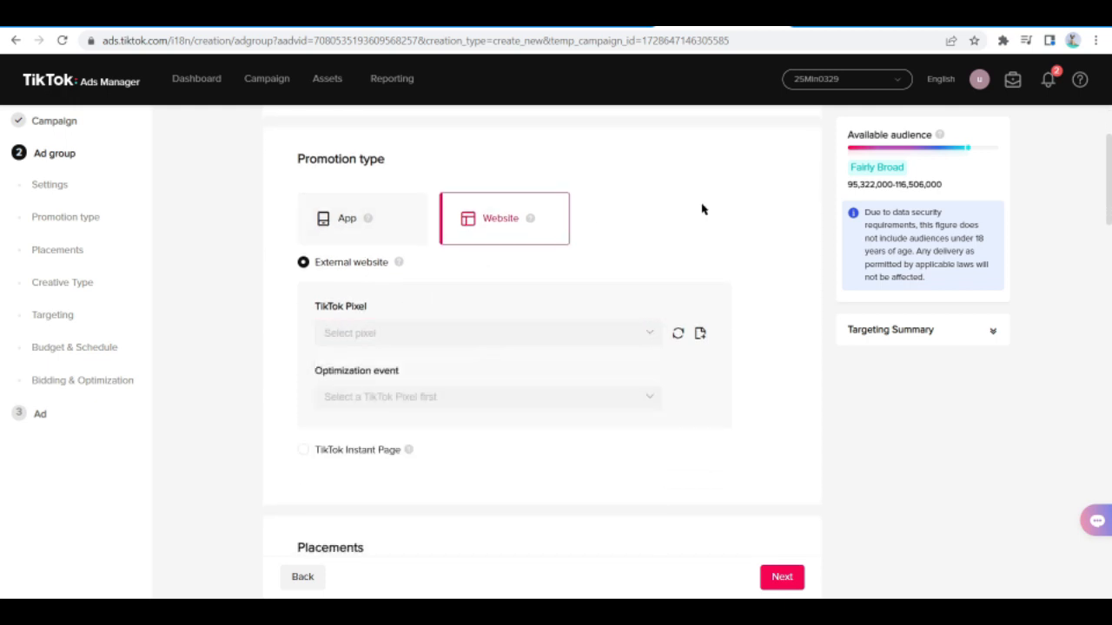
left_click(522, 331)
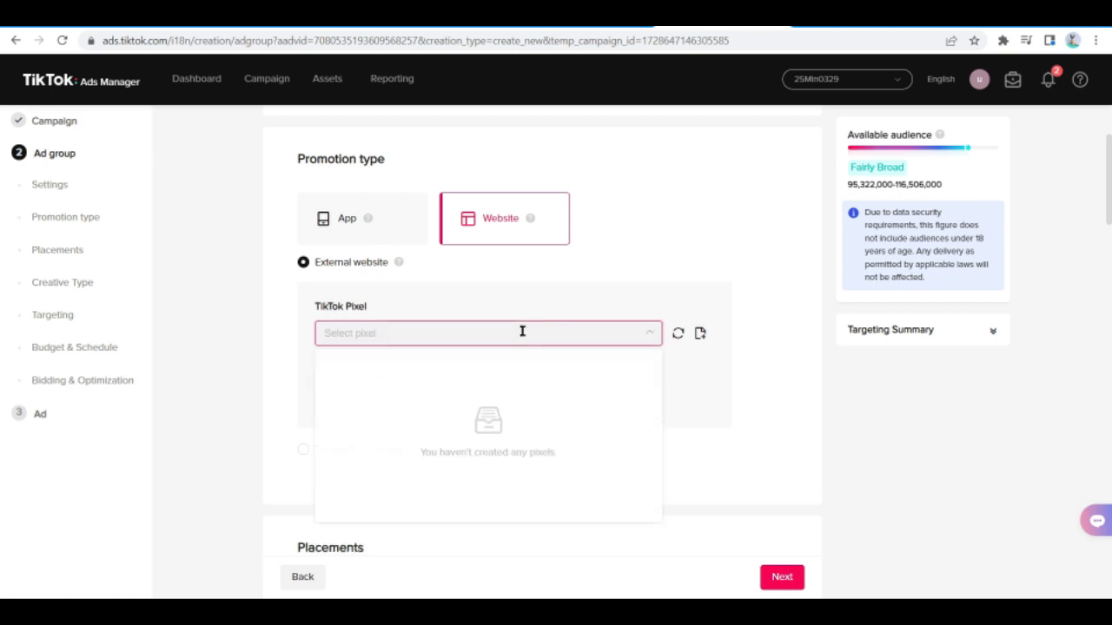
scroll(335, 159, "down", 1)
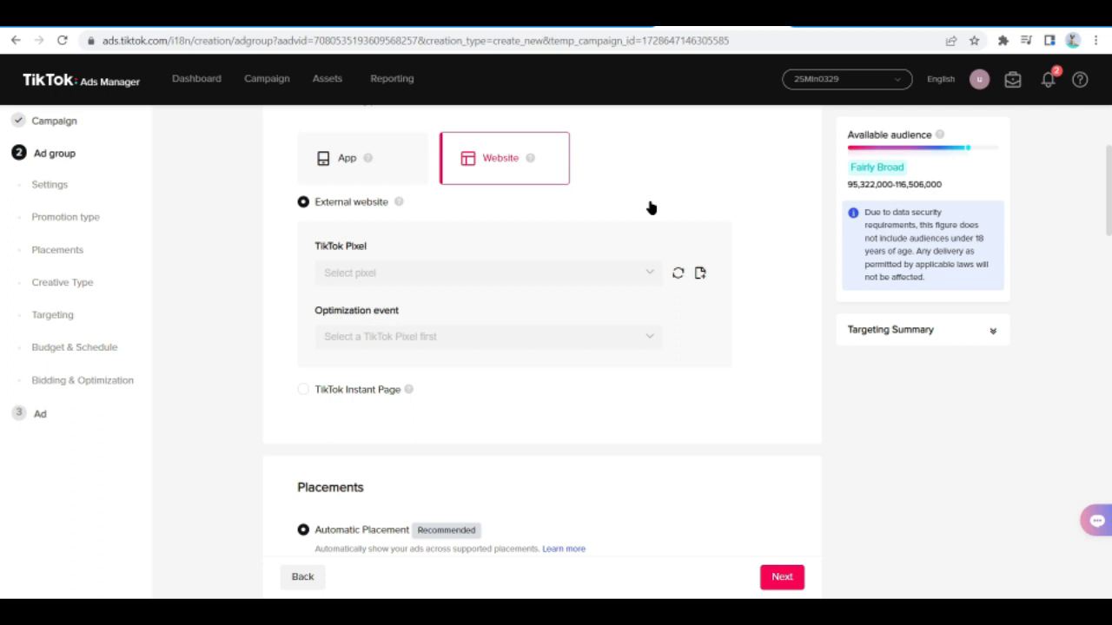
Switch the website promotion to TikTok Instant Page with Click Button as the optimization event.
left_click(303, 390)
scroll(526, 295, "down", 1)
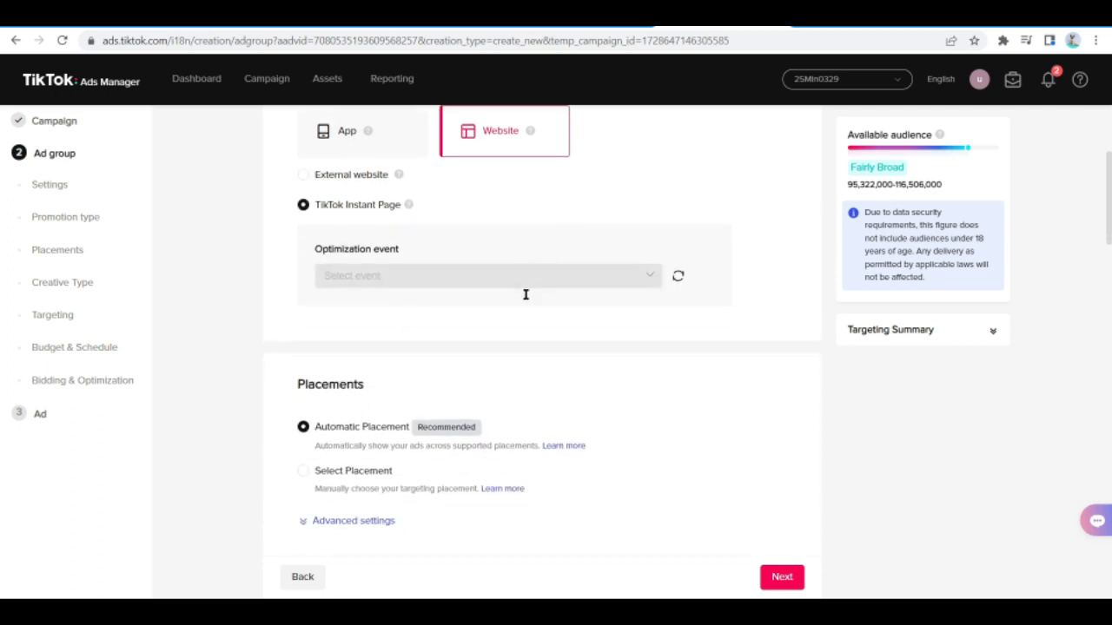
left_click(653, 276)
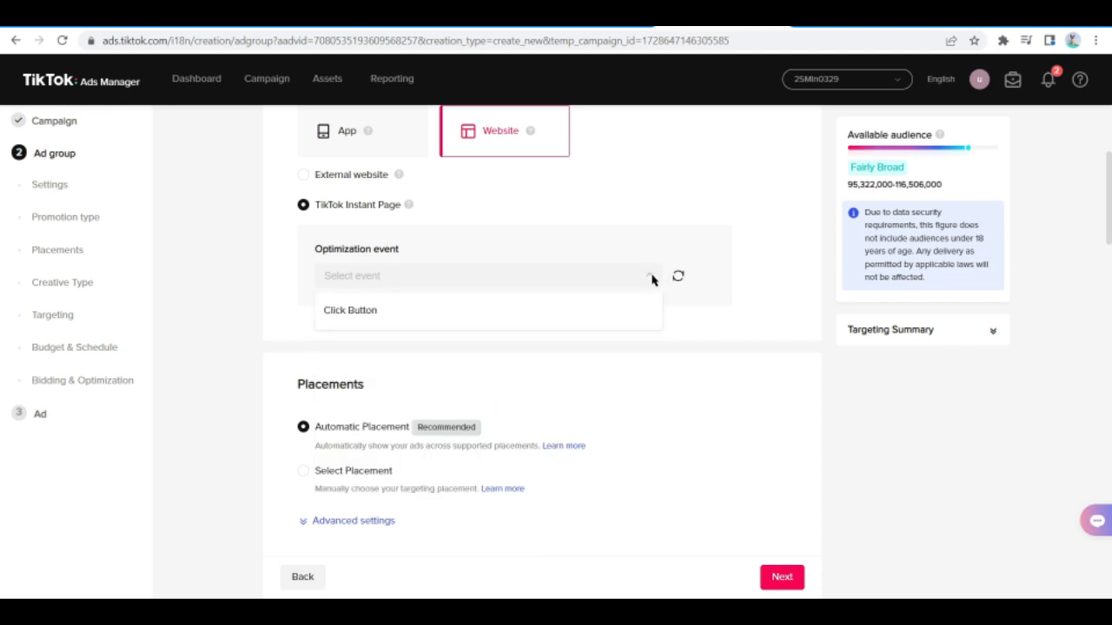
left_click(454, 310)
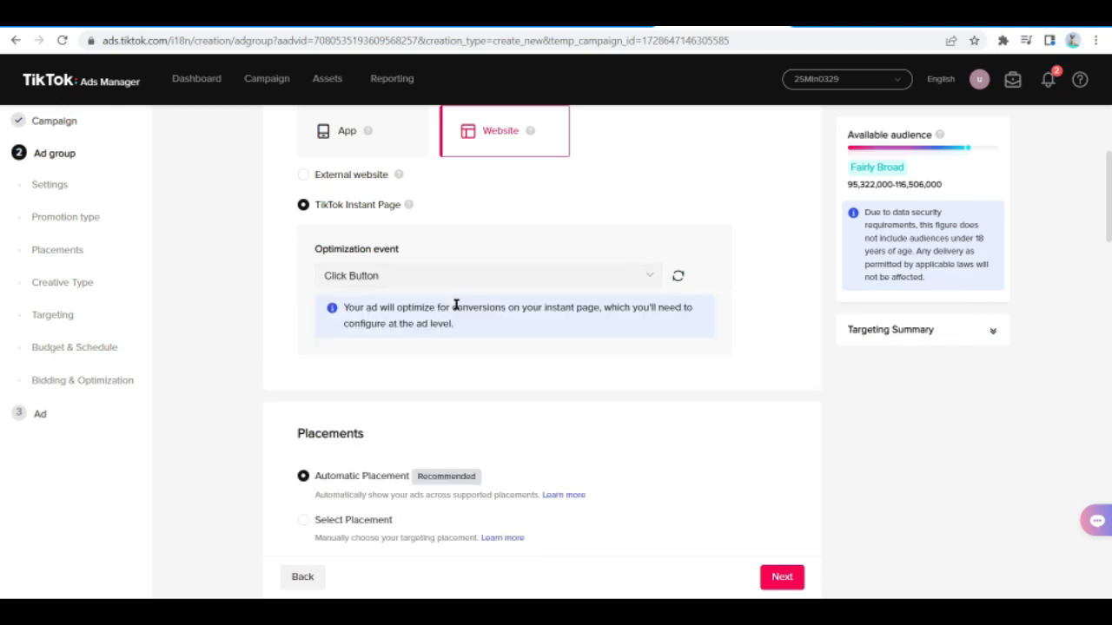
Expand the advanced placement settings and examine the placement, Automated Creative Optimization and audience targeting options.
scroll(456, 305, "down", 3)
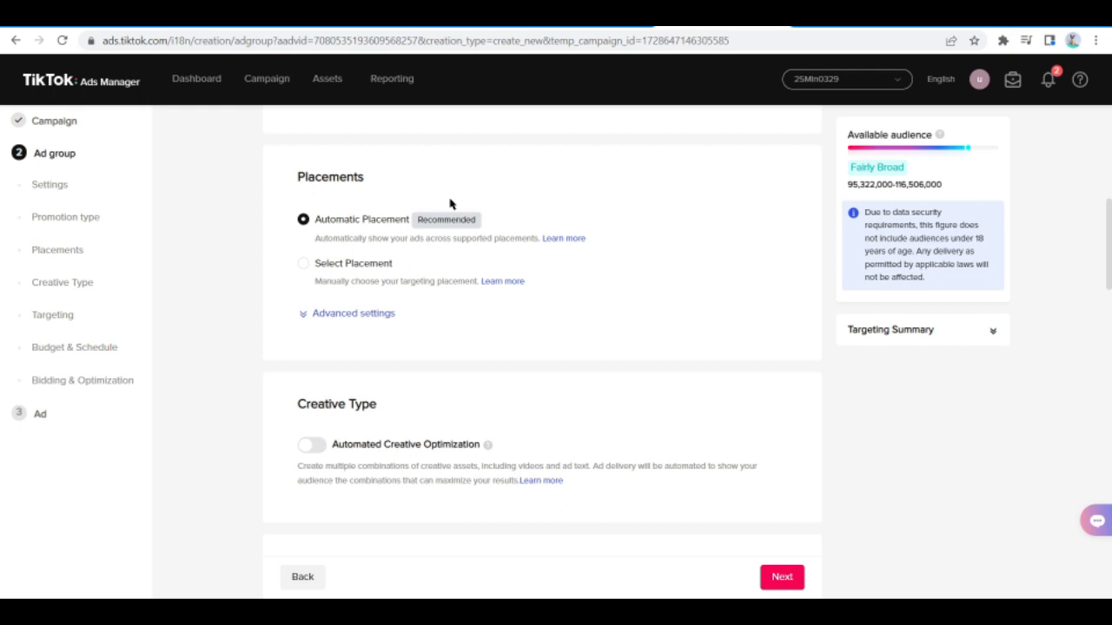
left_click(321, 313)
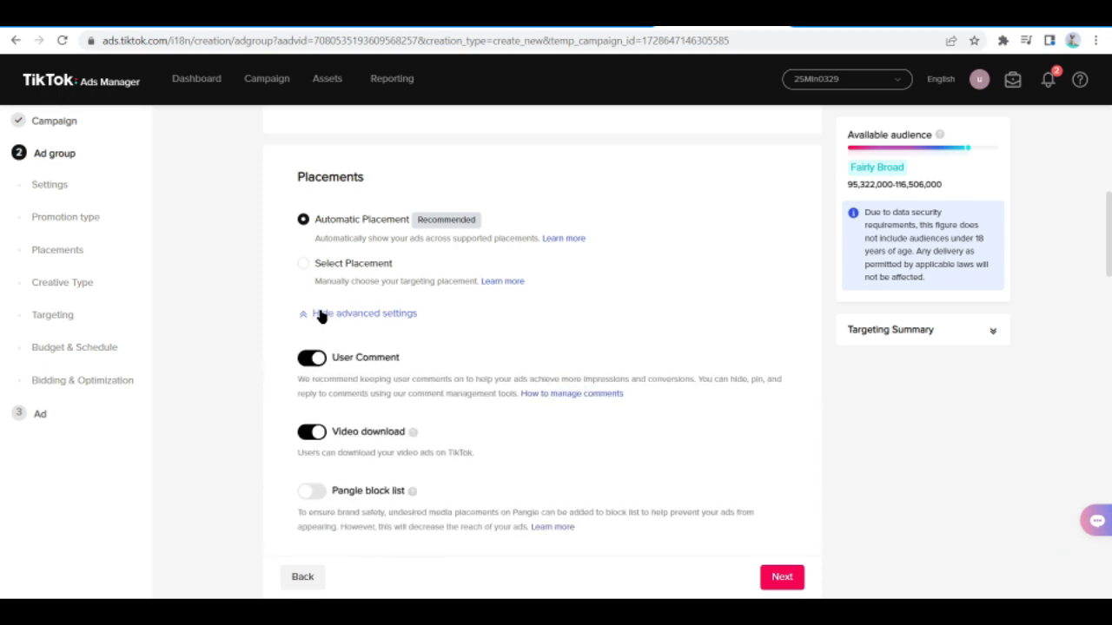
scroll(395, 308, "down", 1)
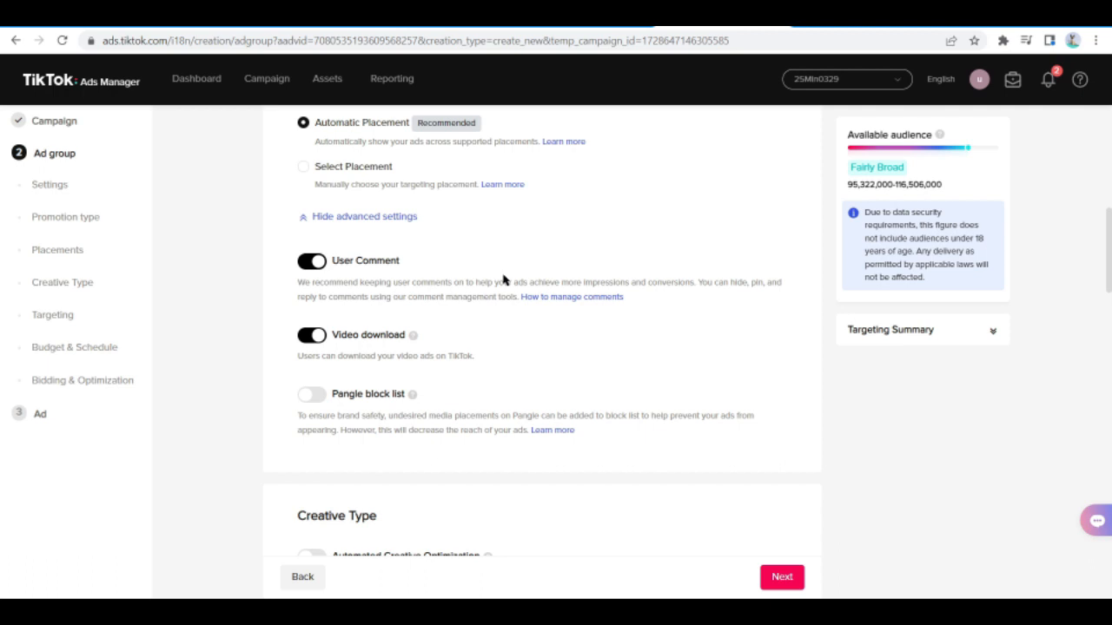
scroll(503, 279, "down", 3)
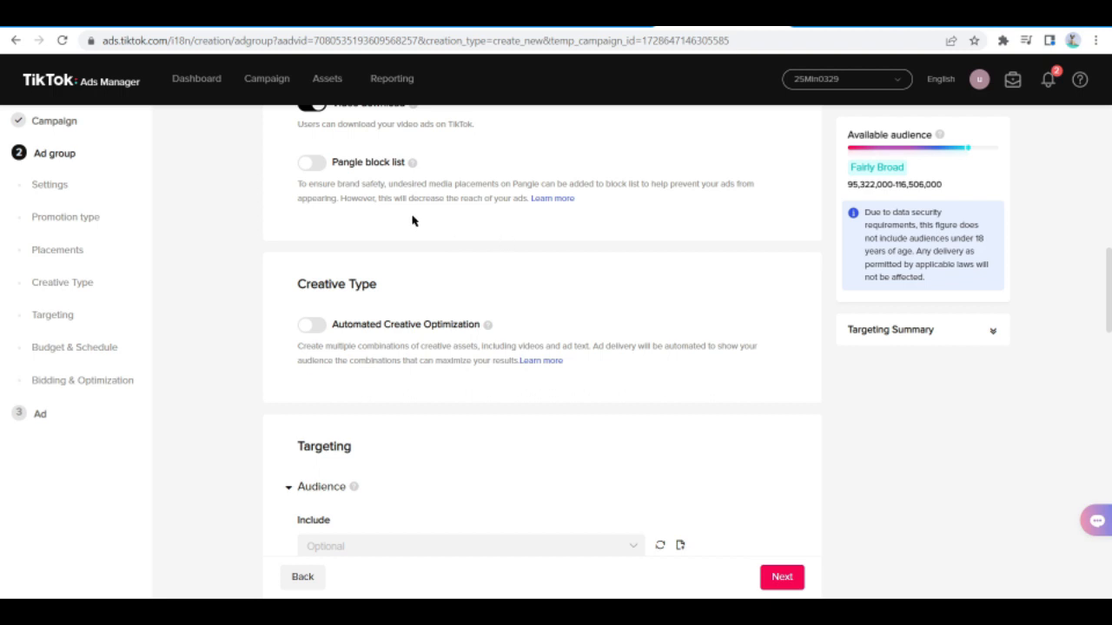
scroll(415, 221, "up", 1)
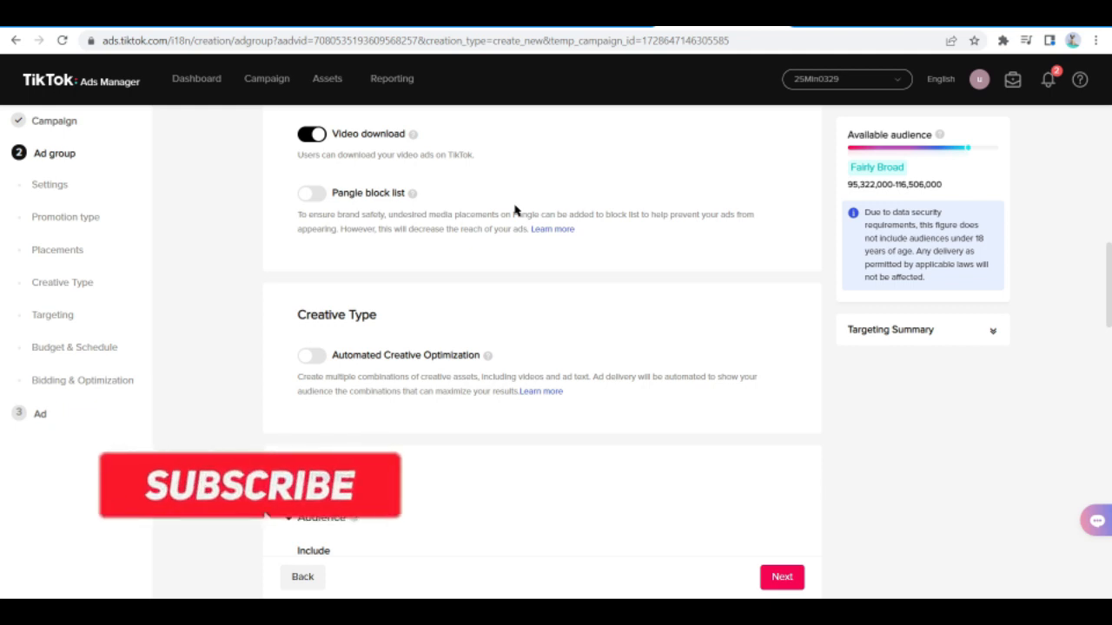
scroll(412, 327, "down", 1)
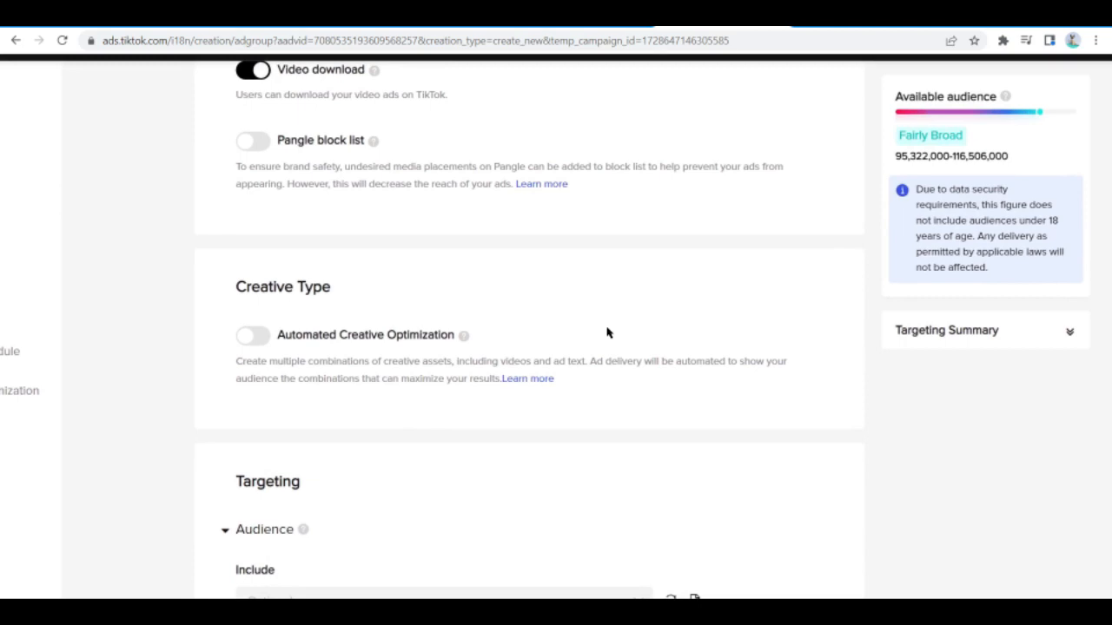
scroll(607, 333, "down", 1)
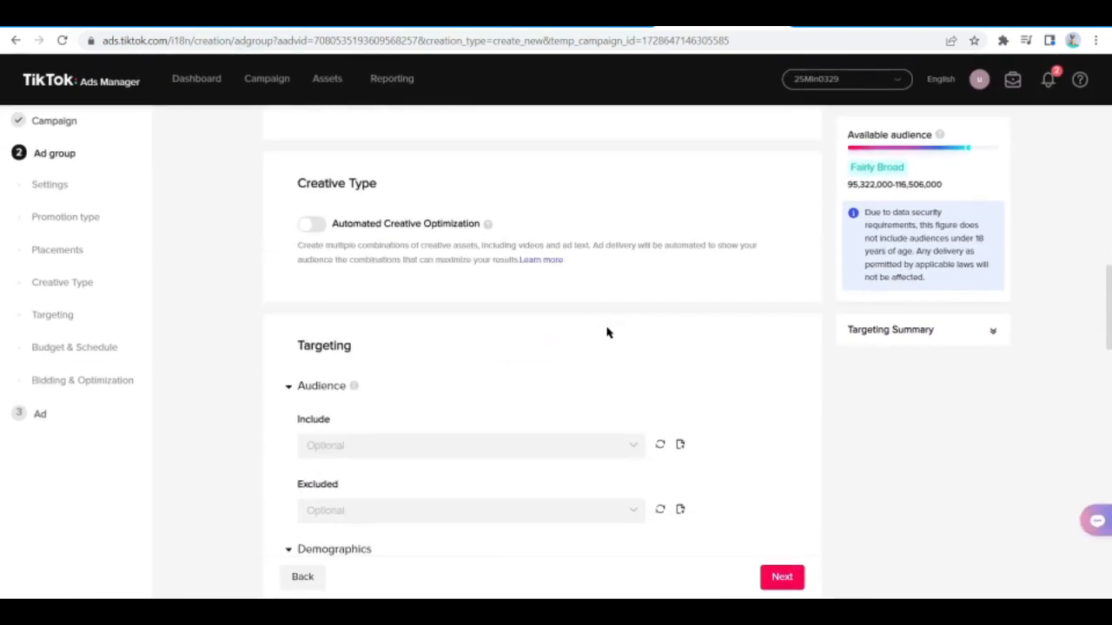
scroll(607, 333, "down", 1)
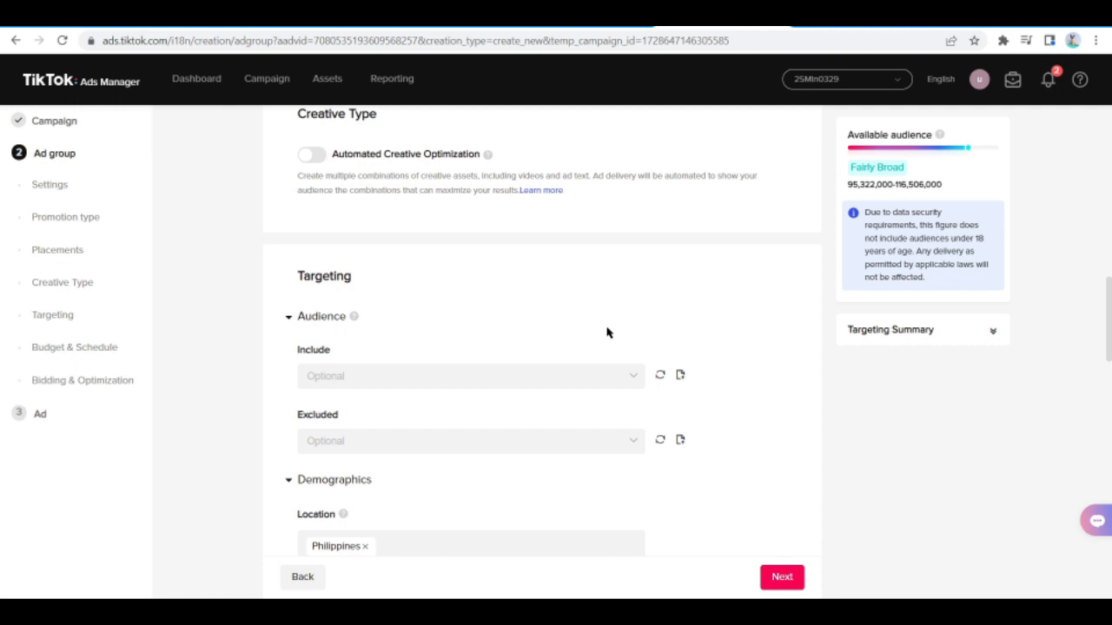
scroll(607, 333, "up", 1)
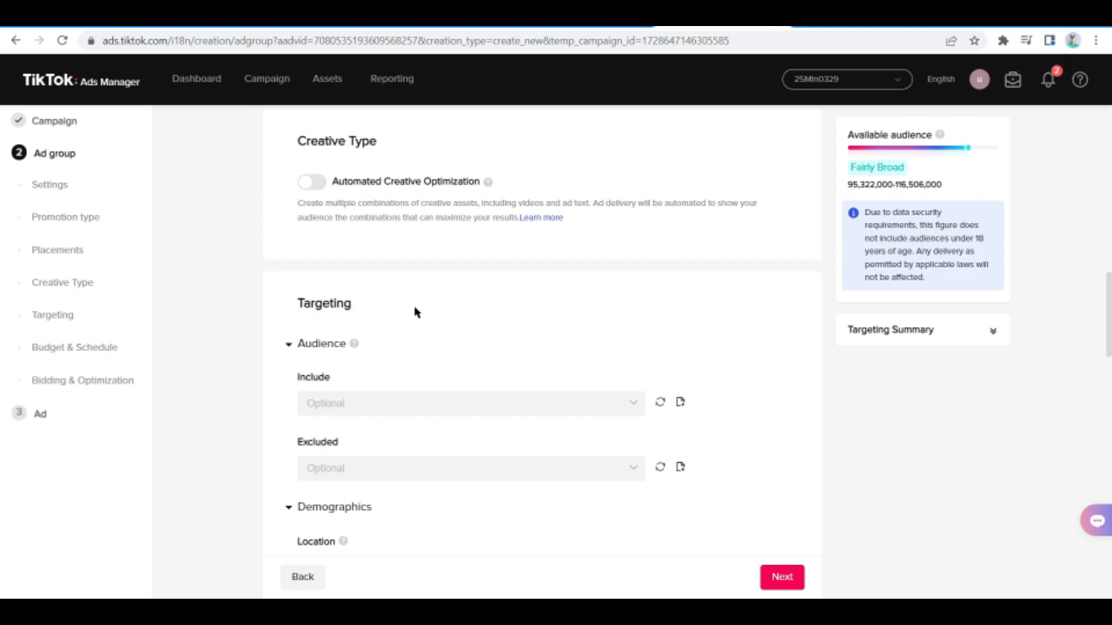
scroll(415, 313, "down", 1)
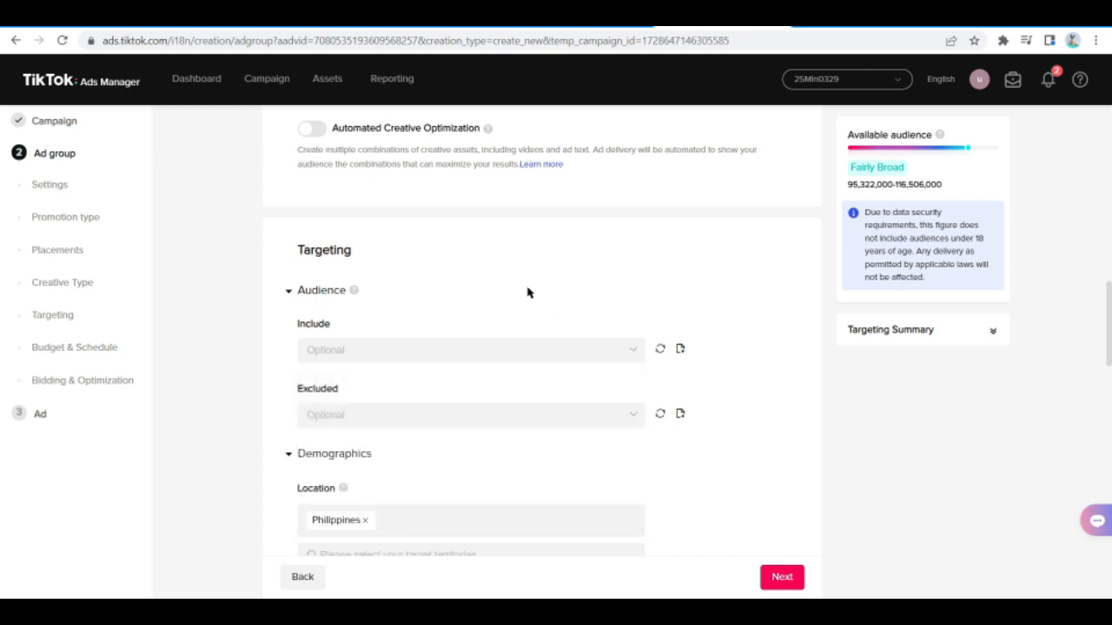
Set the ad group's demographic target location to Korea only.
scroll(526, 293, "down", 1)
scroll(527, 292, "down", 2)
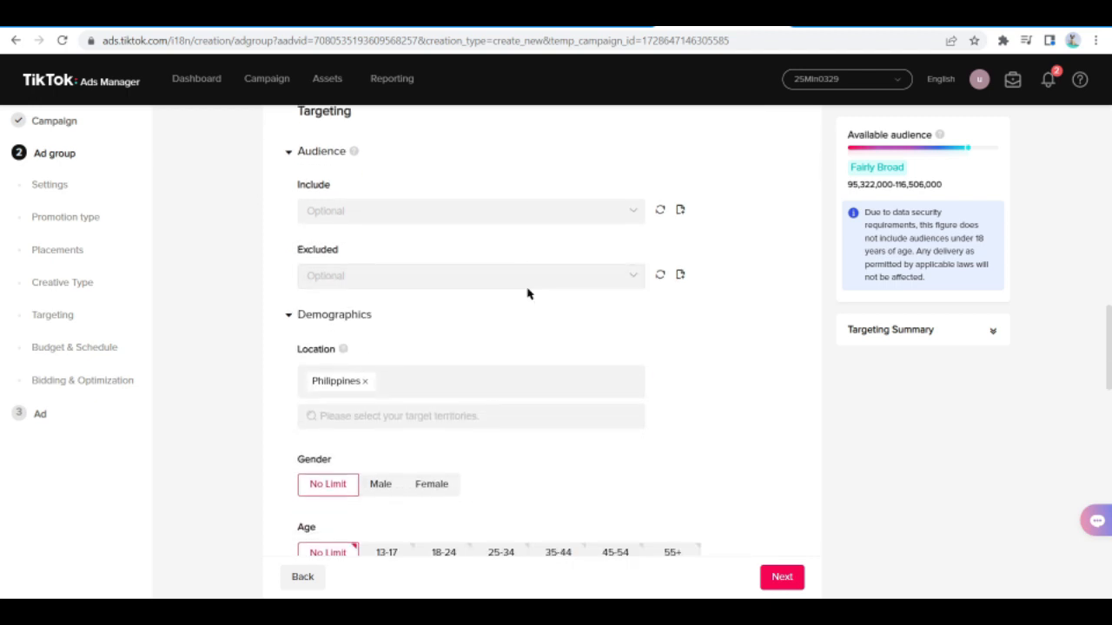
left_click(366, 384)
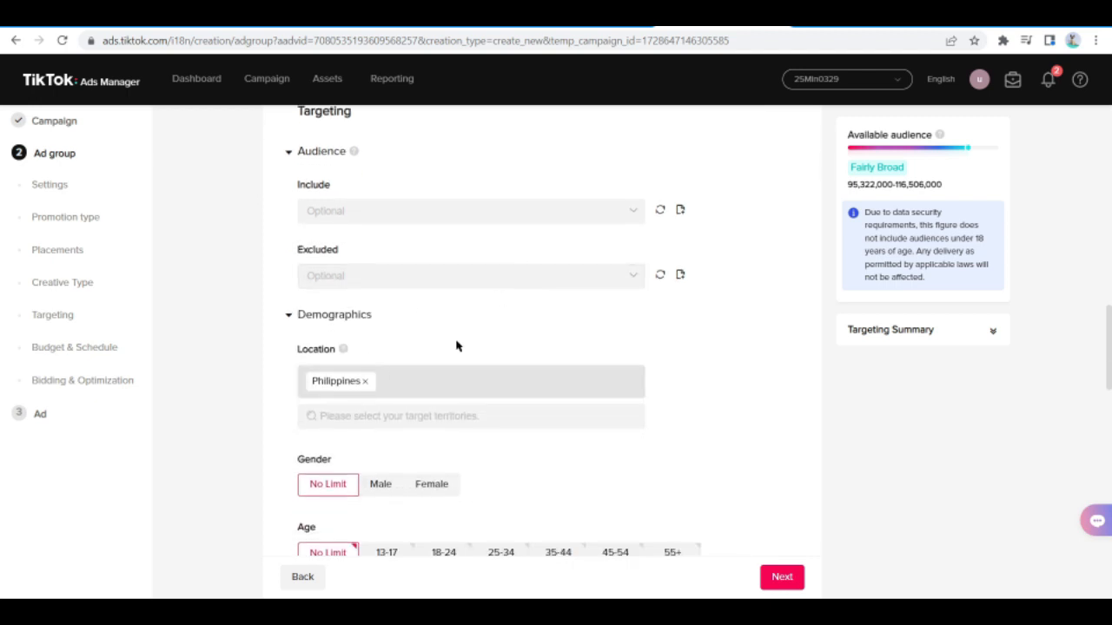
scroll(486, 385, "down", 3)
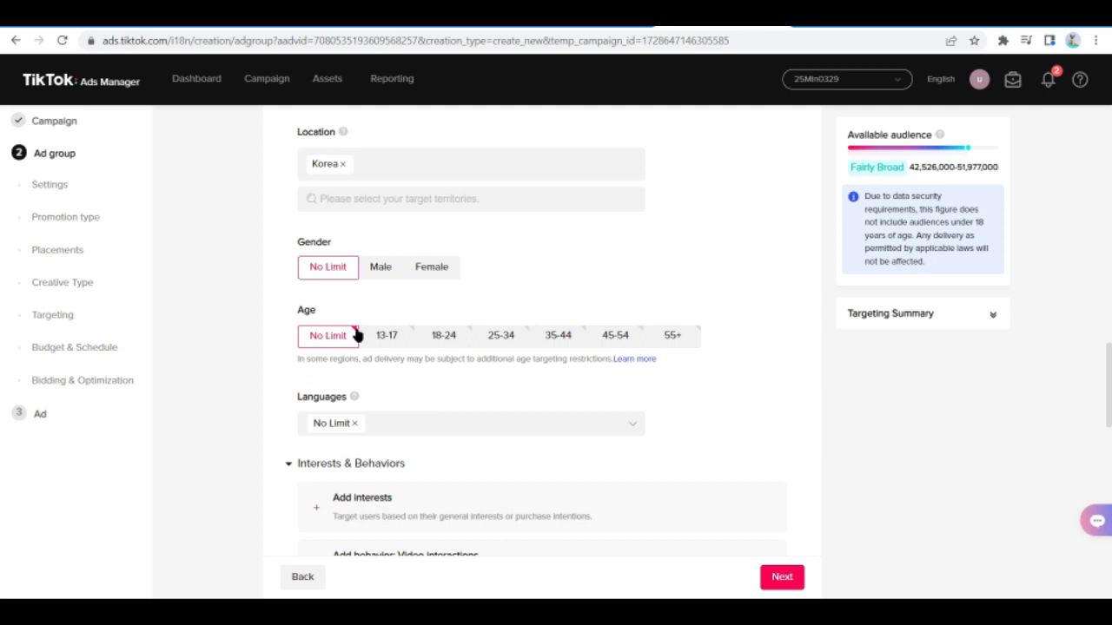
Add the interests and video interactions sections to the ad group's Interests & Behaviors targeting.
scroll(354, 330, "down", 1)
scroll(339, 365, "down", 1)
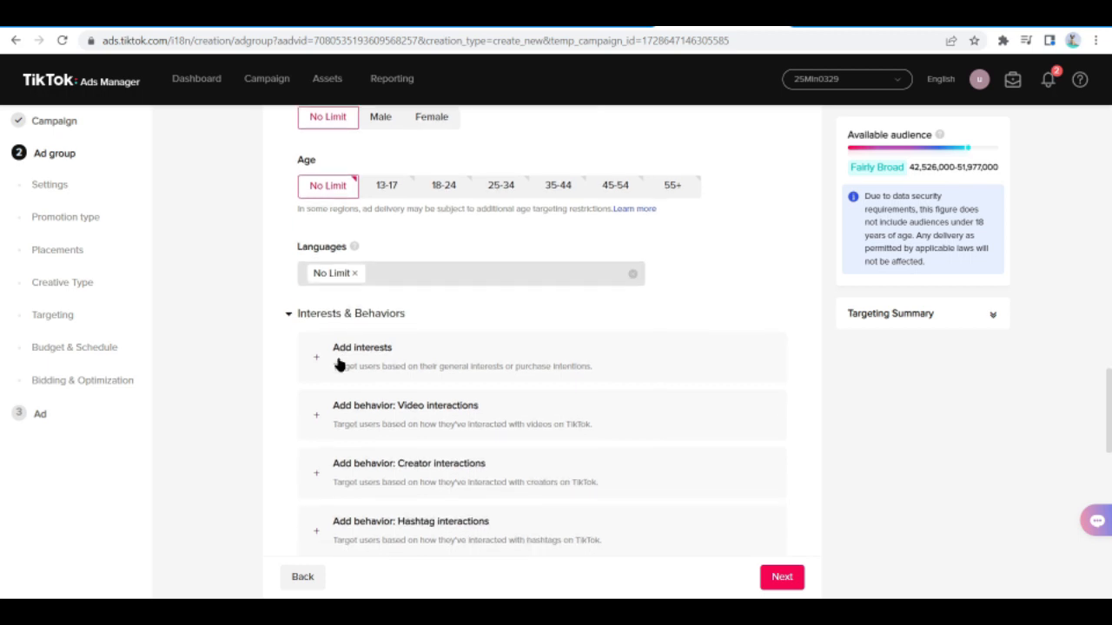
scroll(521, 315, "down", 1)
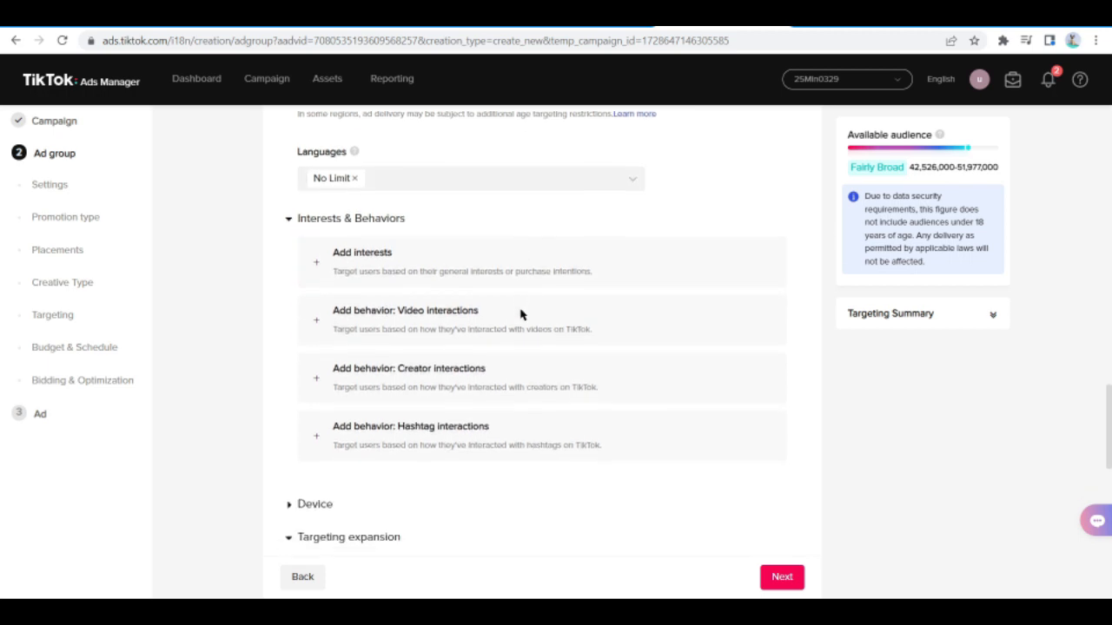
left_click(520, 255)
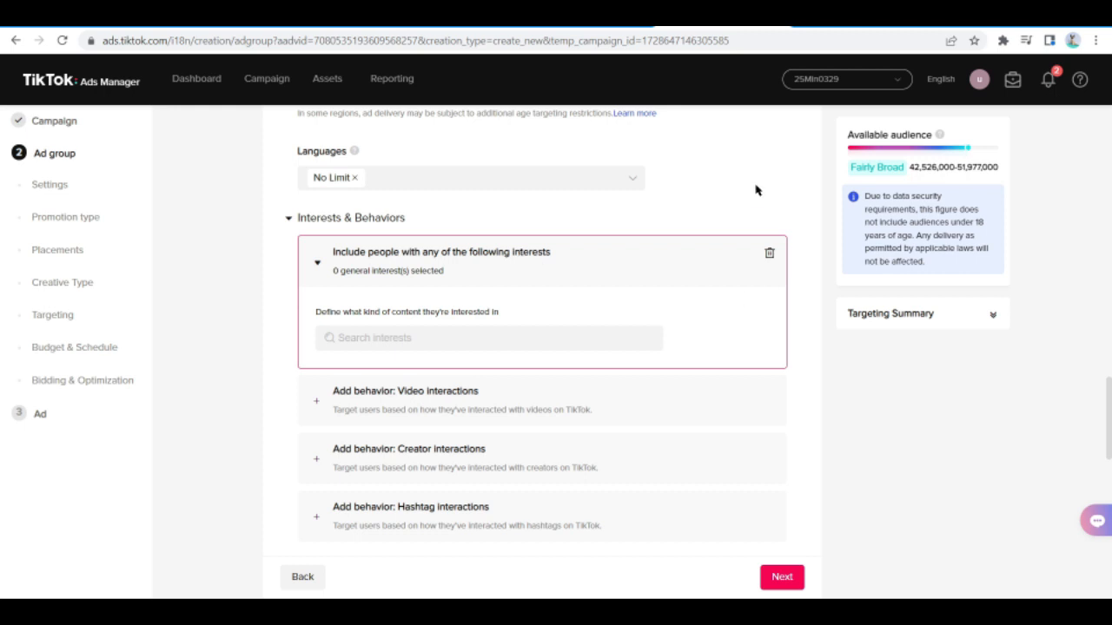
scroll(755, 190, "down", 1)
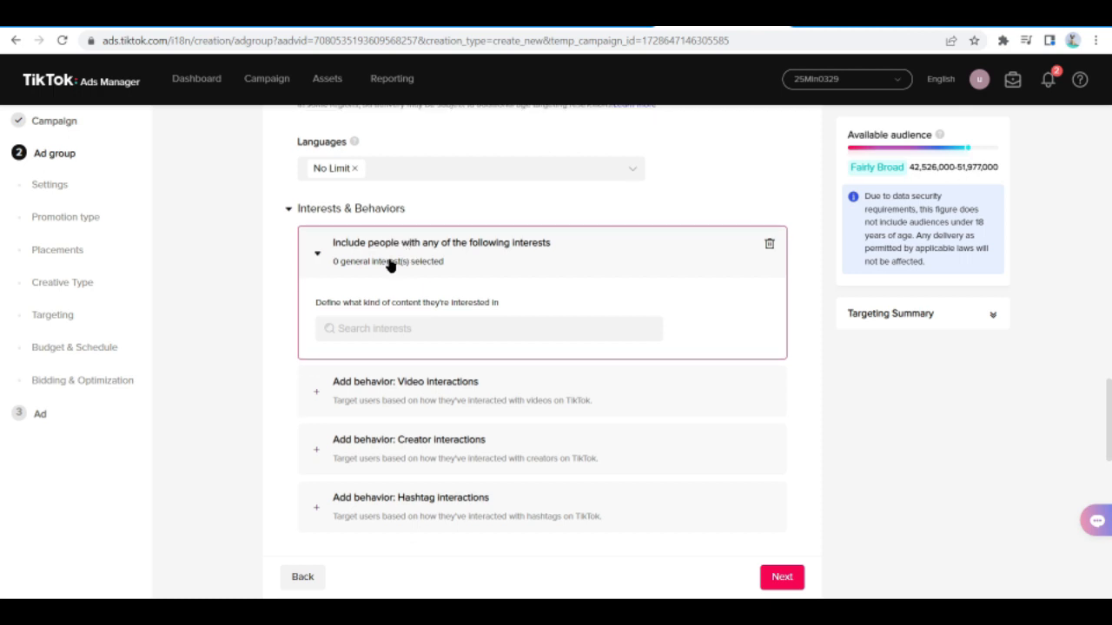
left_click(399, 399)
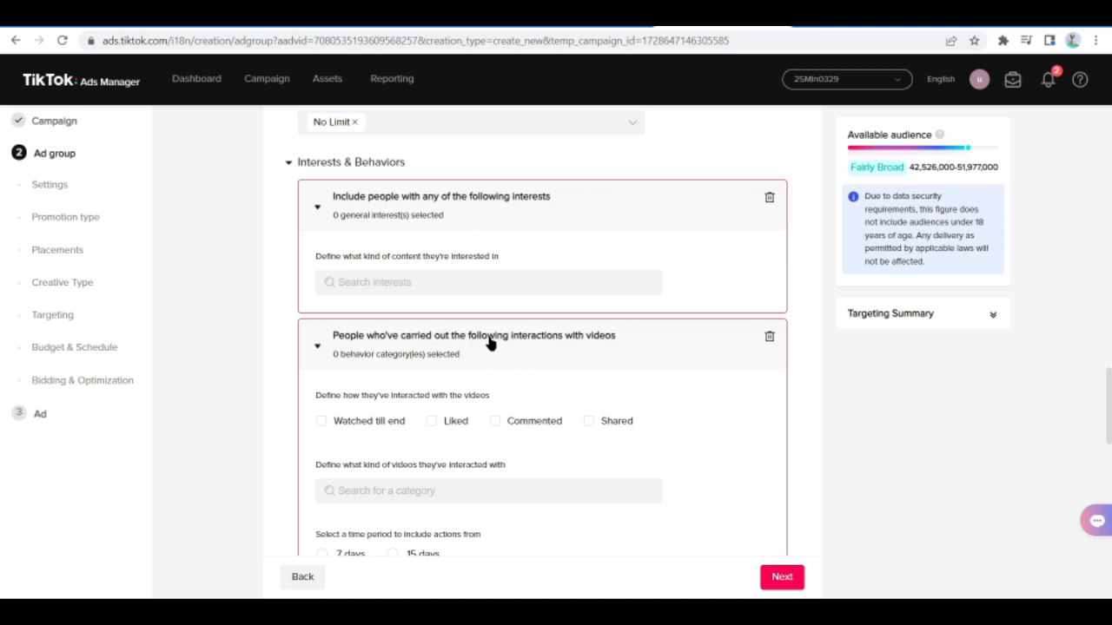
Include people who watched videos till end, liked, commented and shared in the video interactions targeting.
scroll(491, 343, "down", 1)
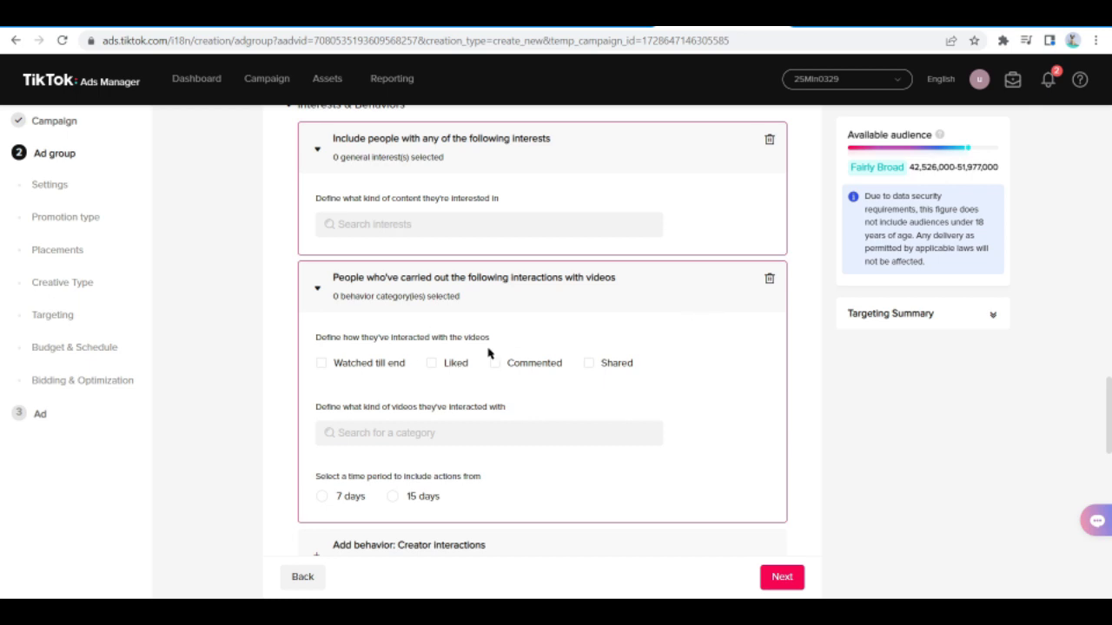
left_click(321, 365)
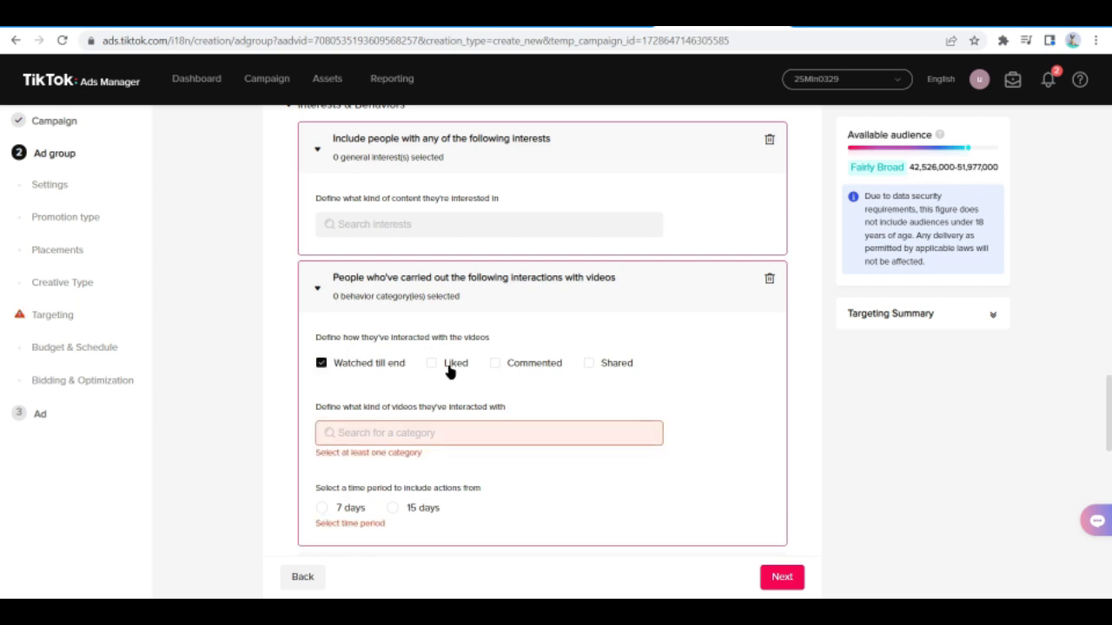
left_click(432, 363)
left_click(496, 364)
left_click(589, 364)
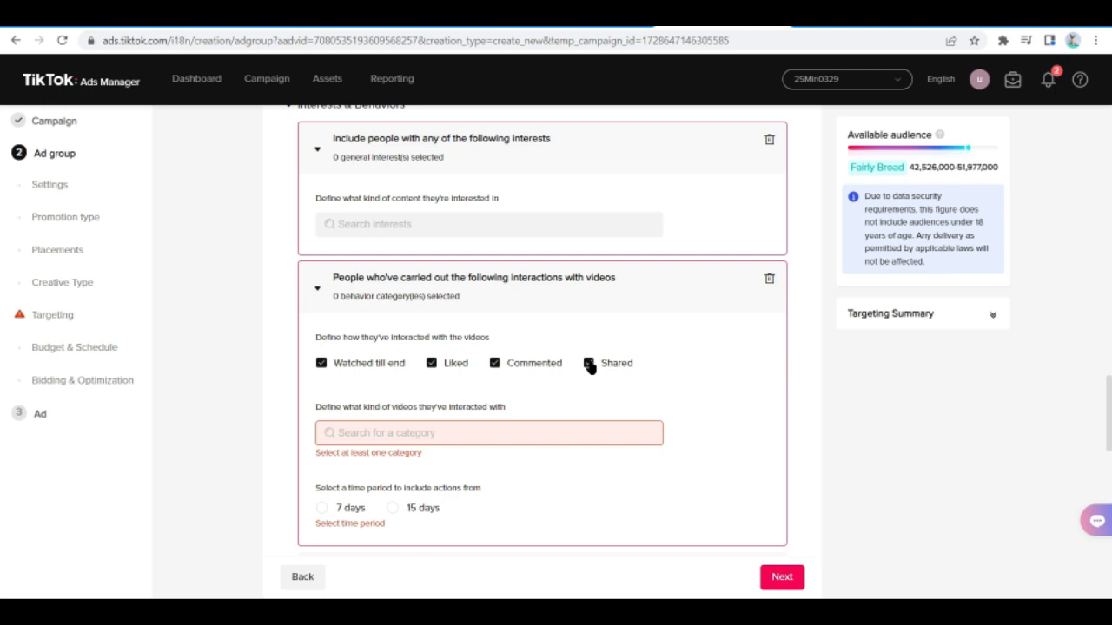
Search the video categories for travel and add the Nature and Lifestyle categories to the video interactions targeting.
left_click(398, 436)
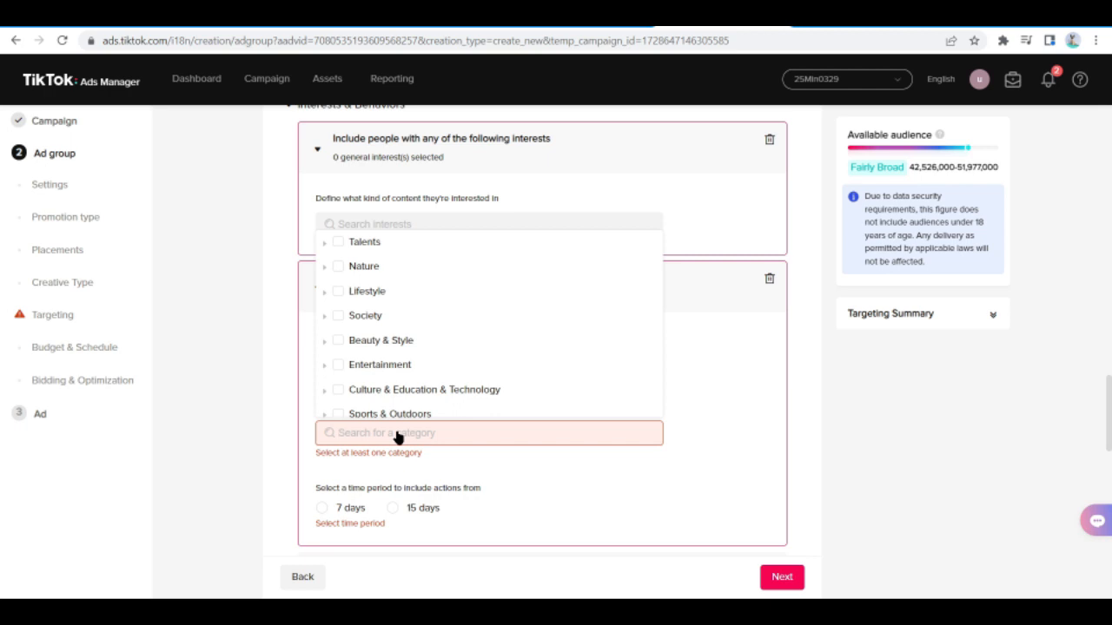
left_click(398, 436)
type("travel")
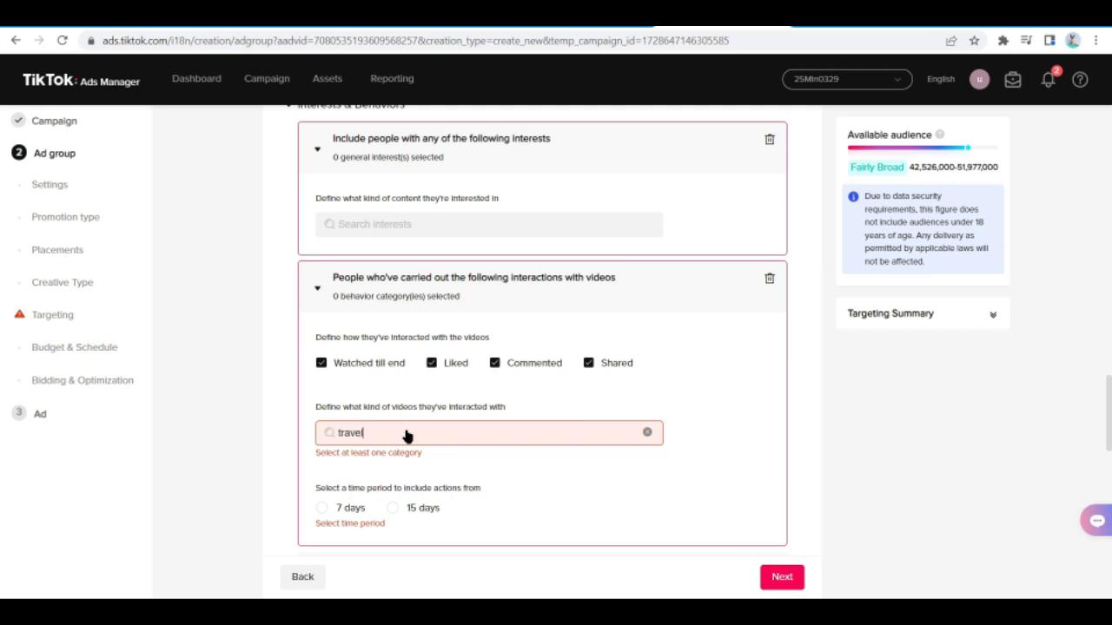
left_click(402, 440)
left_click(387, 348)
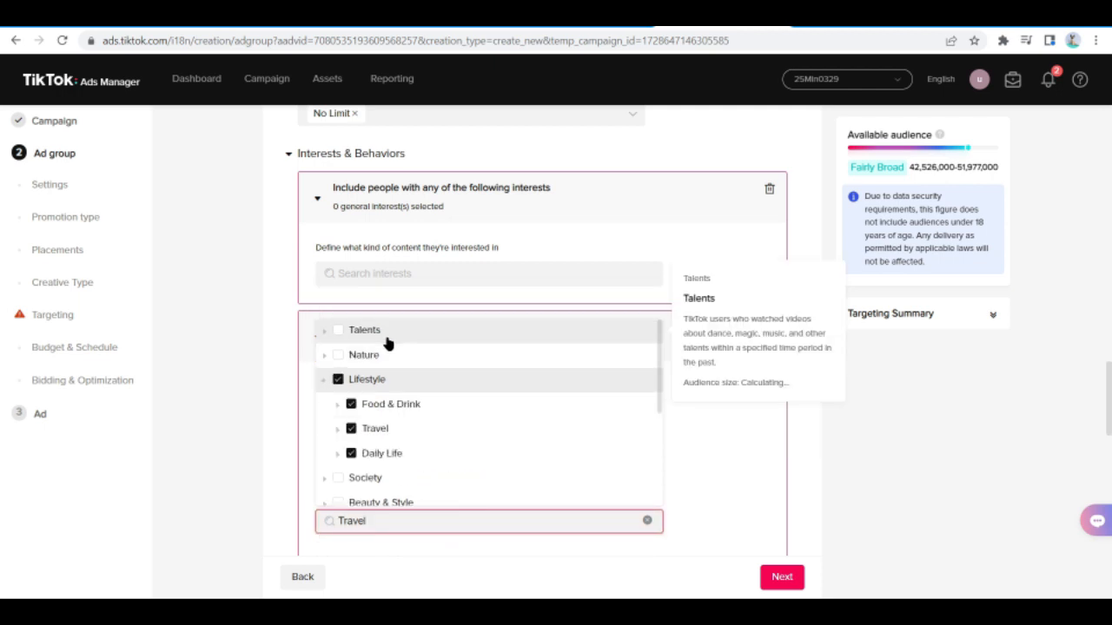
left_click(385, 356)
left_click(700, 471)
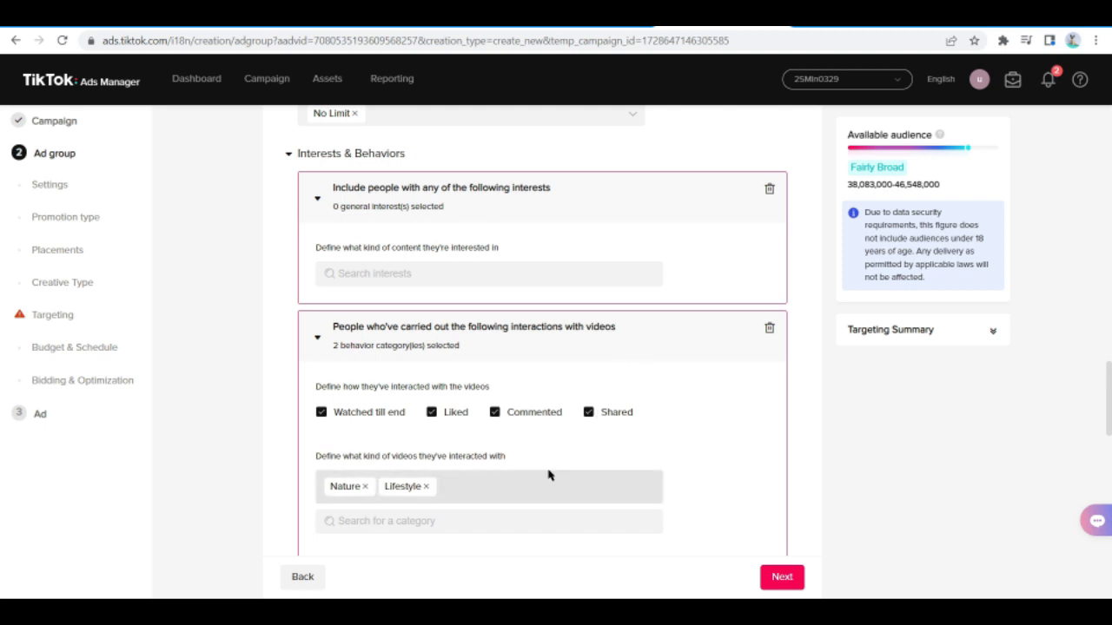
Add the creator interactions behavior and include people who followed creators or viewed their profile.
scroll(549, 473, "down", 3)
scroll(504, 247, "up", 2)
scroll(505, 248, "up", 1)
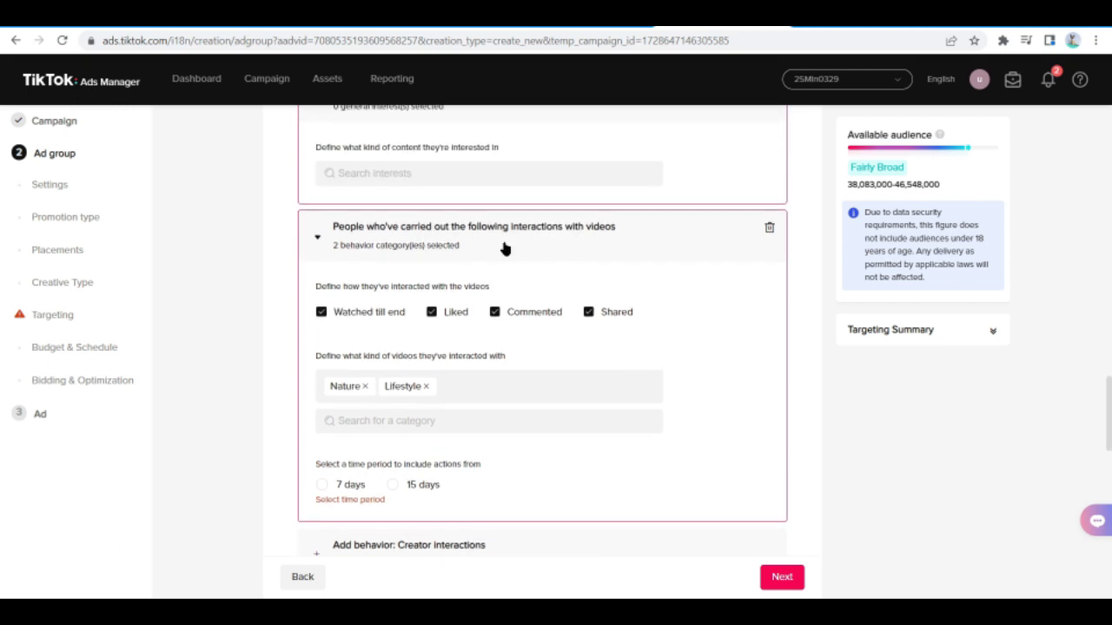
scroll(504, 249, "up", 2)
scroll(426, 323, "down", 4)
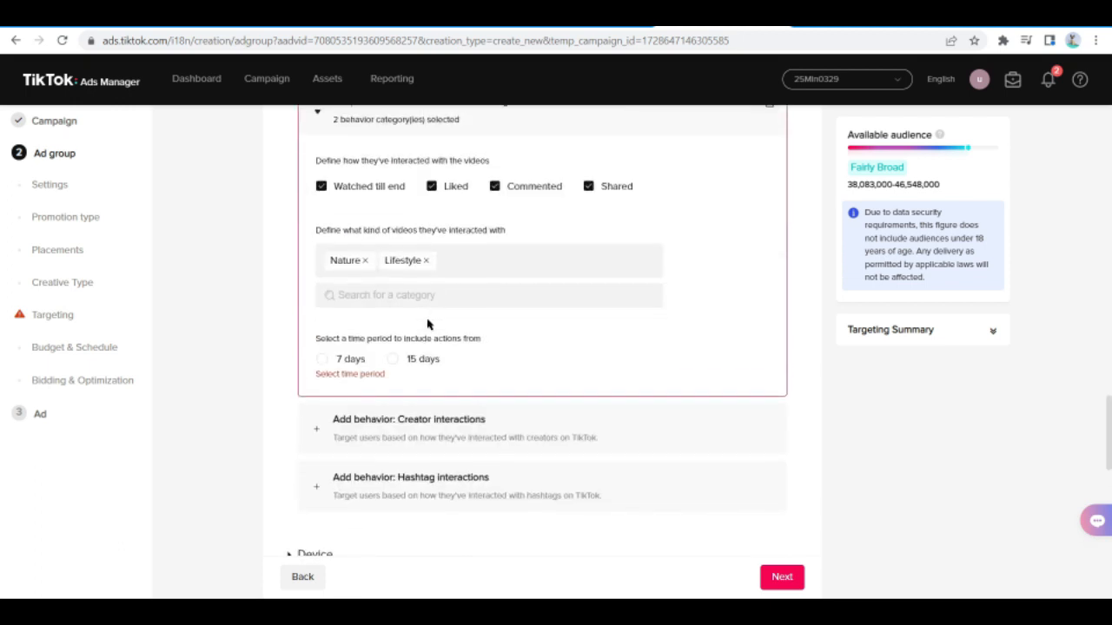
scroll(426, 323, "down", 1)
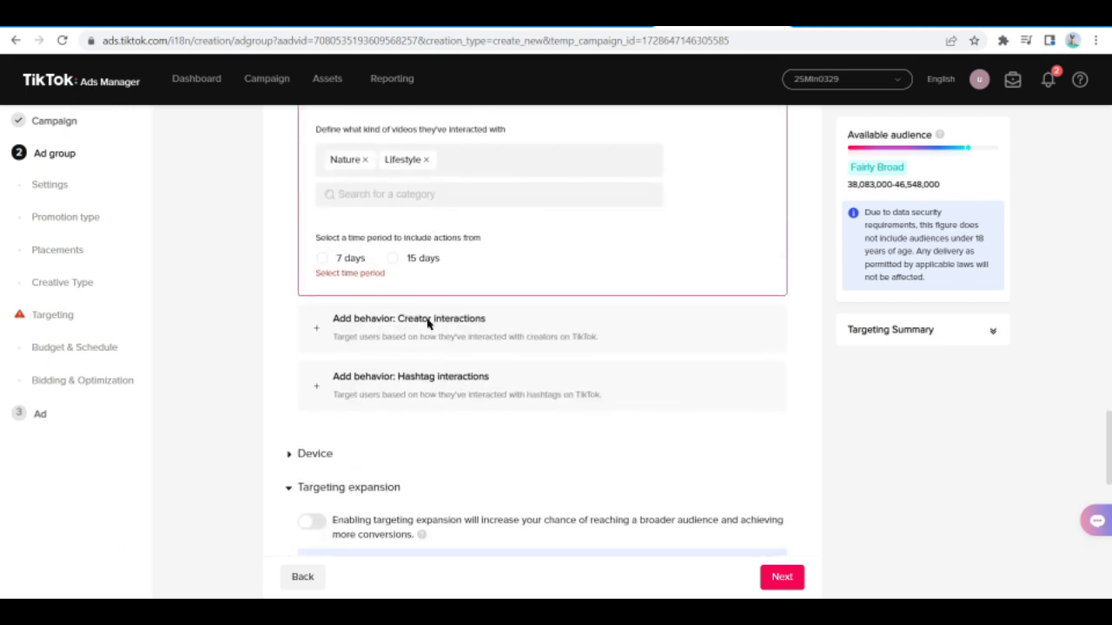
left_click(333, 338)
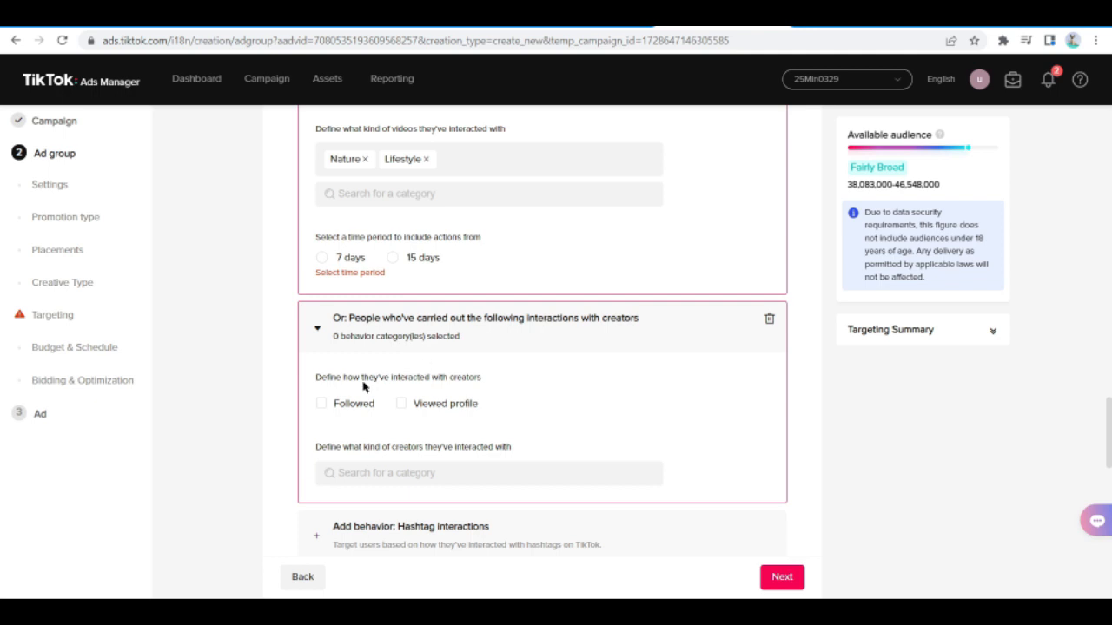
left_click(321, 404)
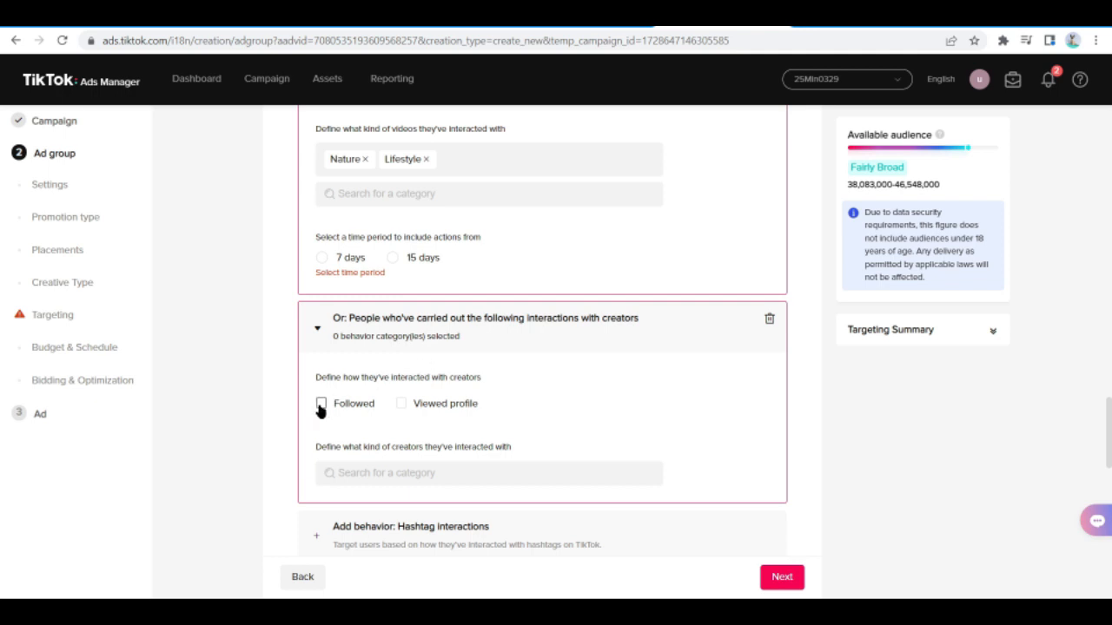
left_click(402, 405)
Search the creator categories for lifestyle, clear the search and close the category list.
left_click(373, 474)
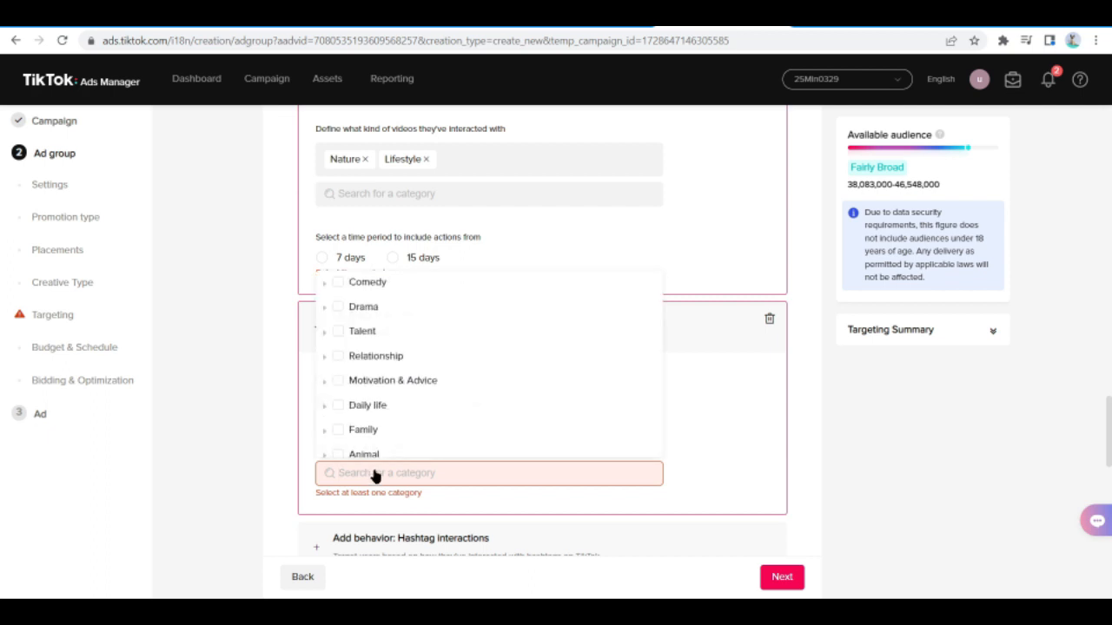
type("lifestyle")
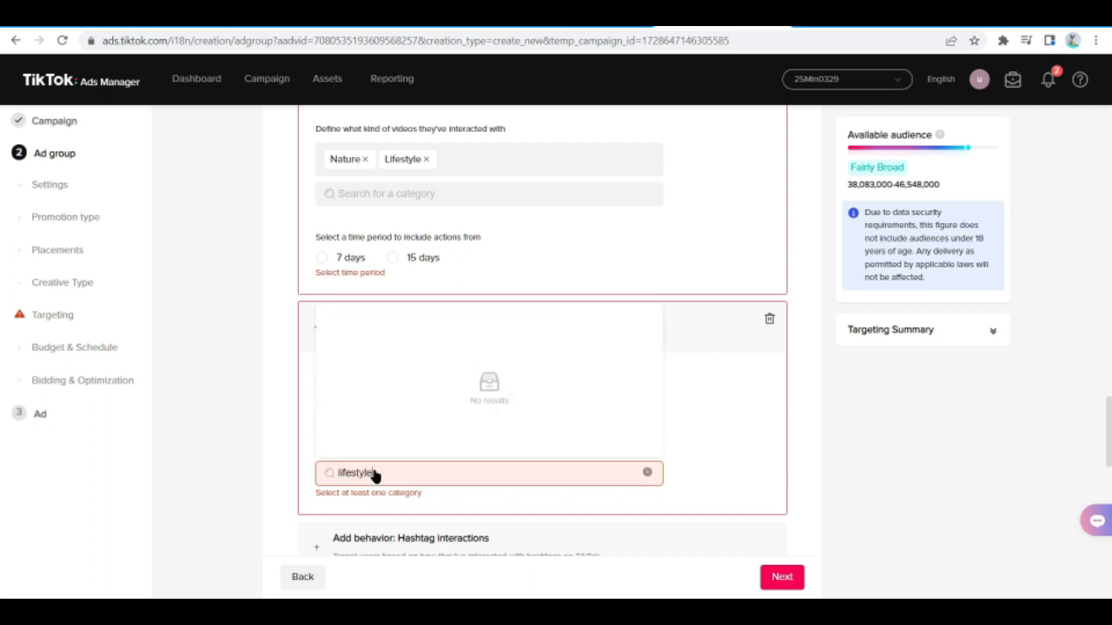
key("ctrl+a")
key("BackSpace")
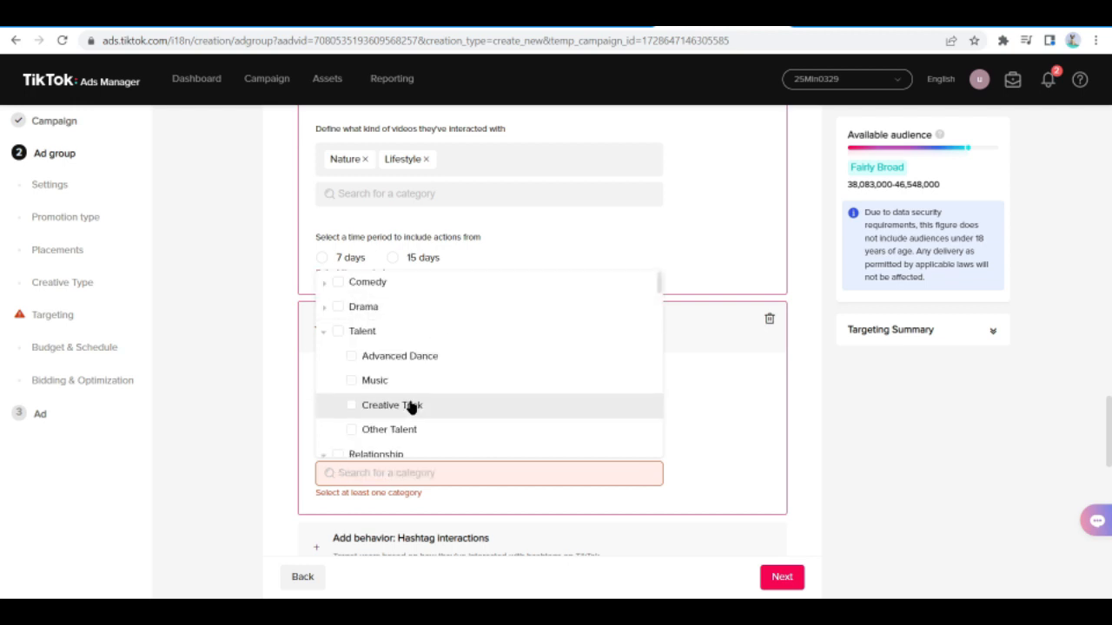
left_click(719, 374)
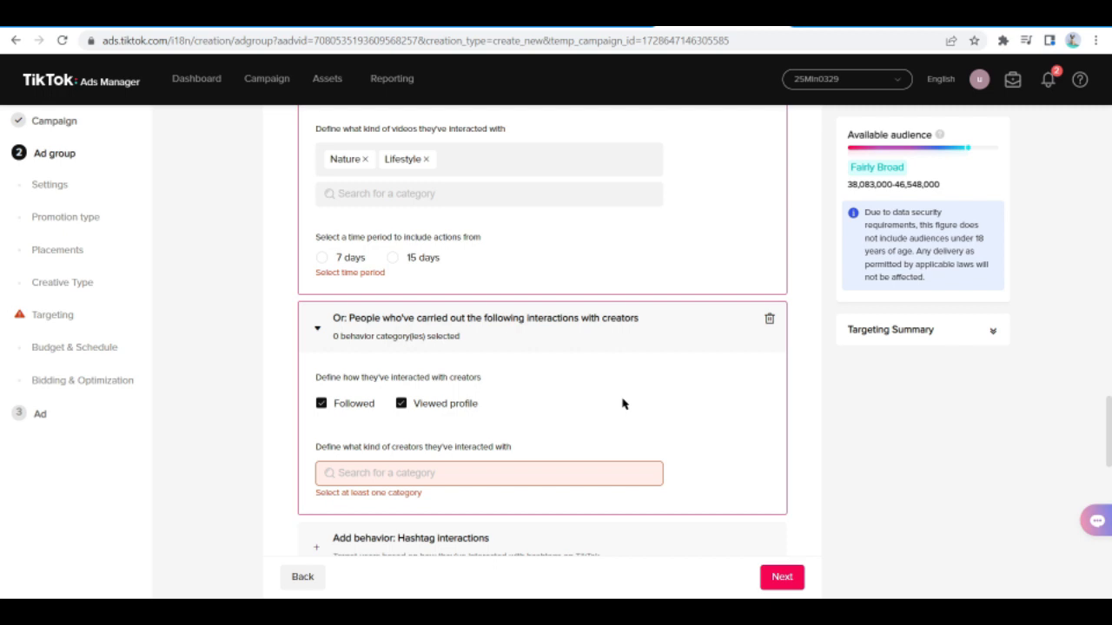
Add the hashtag interactions behavior to the ad group's targeting and remove it again.
scroll(622, 403, "down", 2)
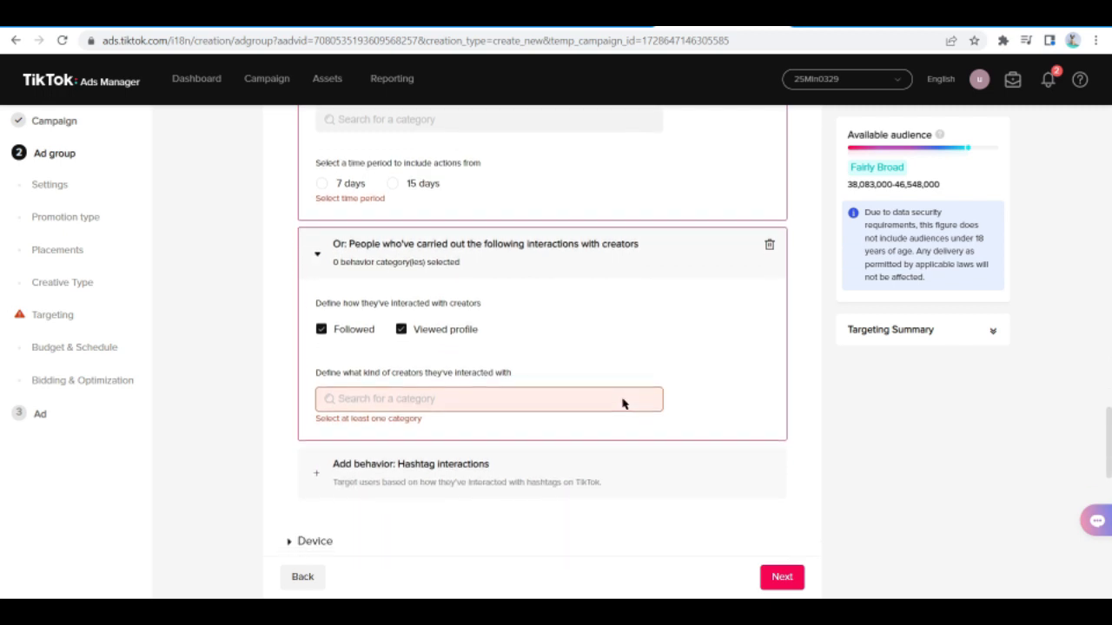
left_click(455, 492)
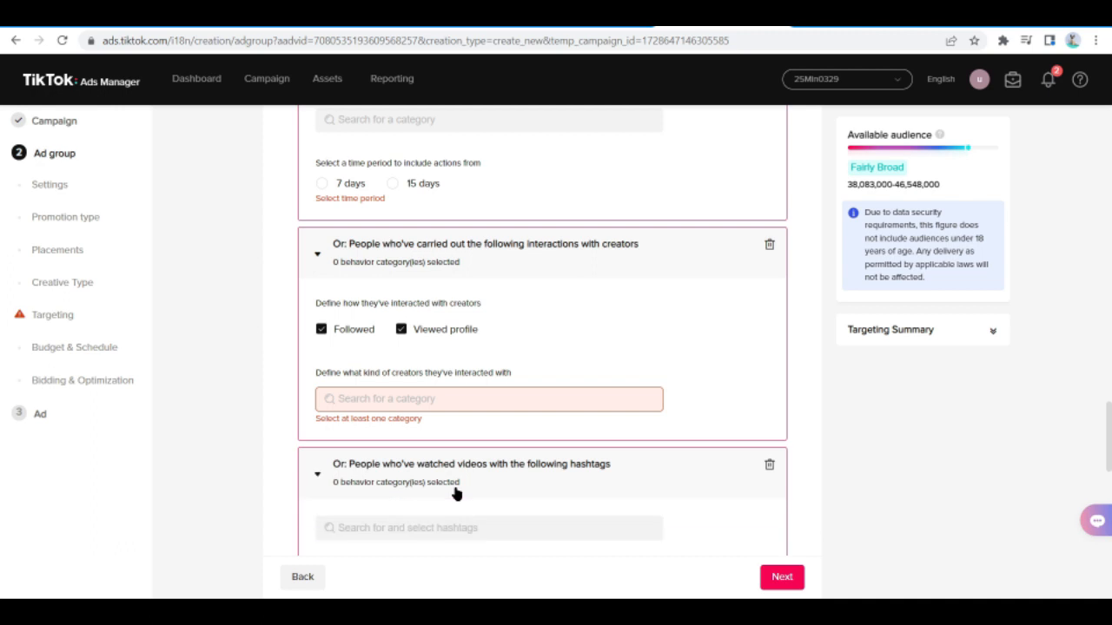
left_click(316, 477)
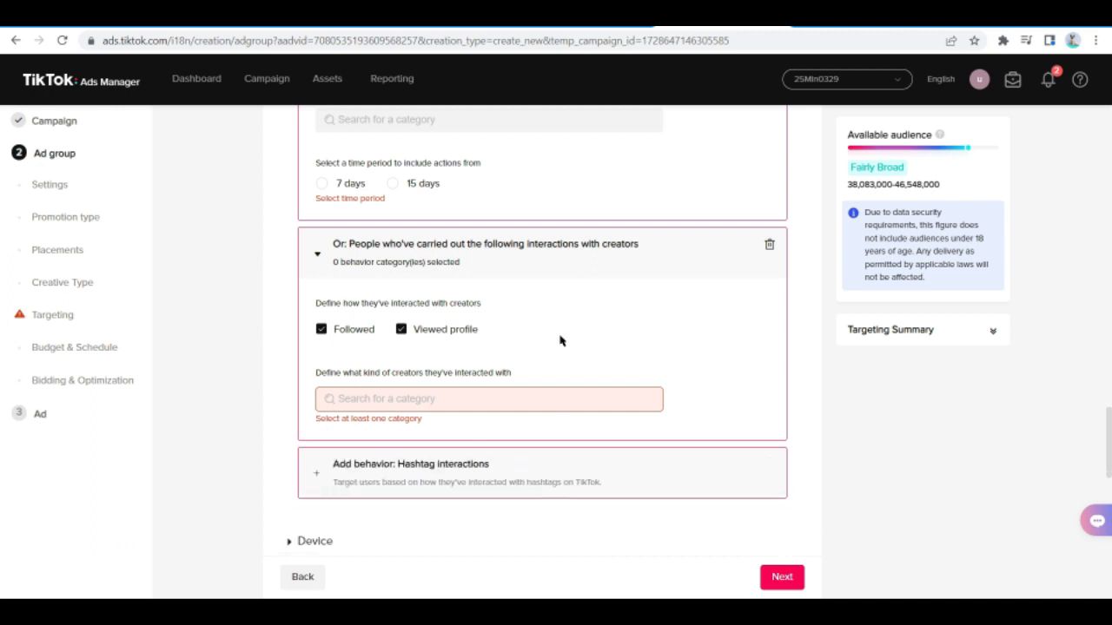
scroll(536, 300, "up", 5)
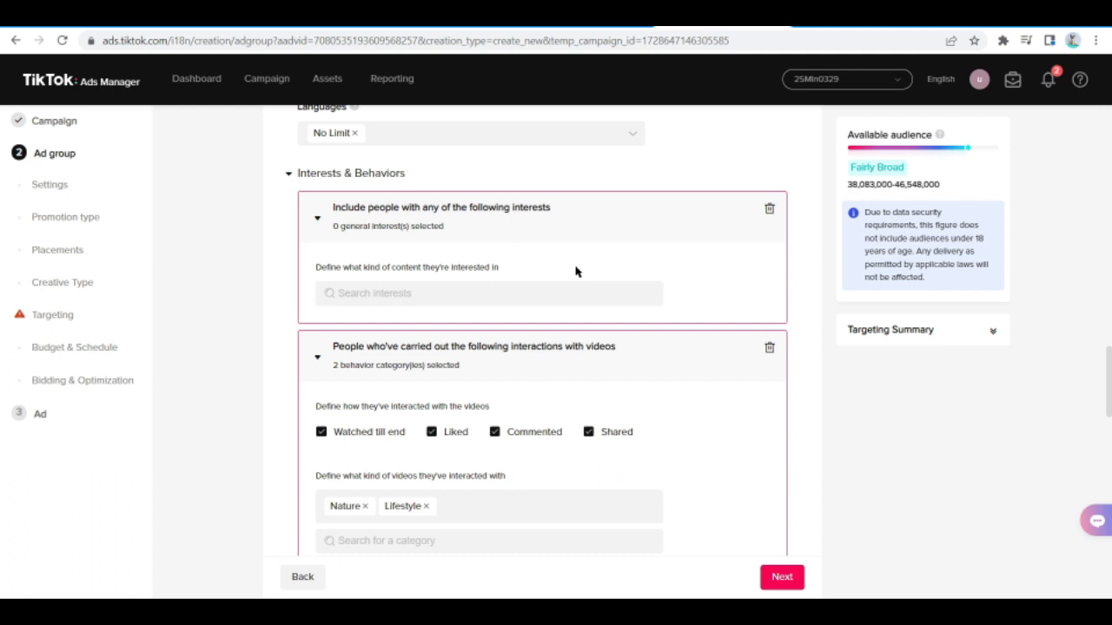
scroll(575, 271, "down", 5)
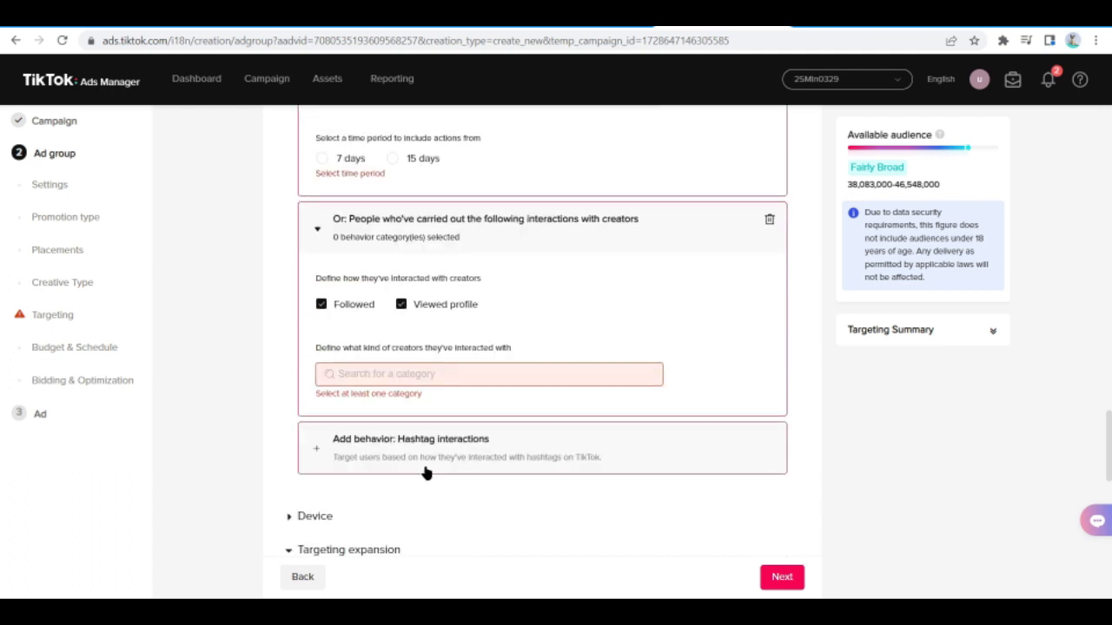
Enable targeting expansion for the ad group and apply it to Interests & Behaviors.
scroll(426, 471, "down", 2)
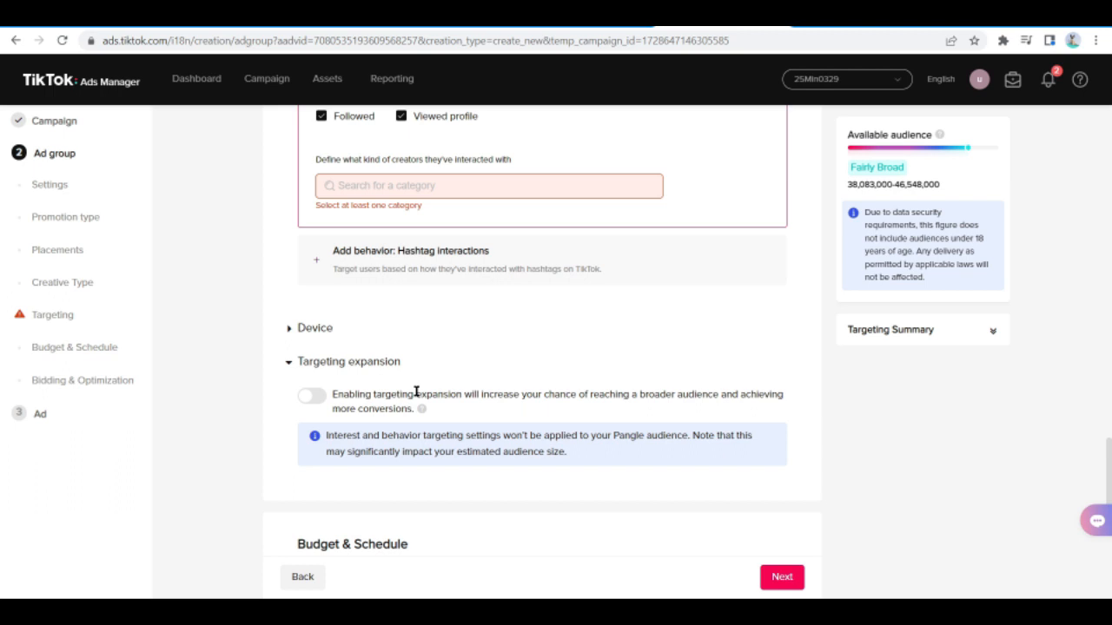
left_click(312, 397)
scroll(311, 397, "down", 2)
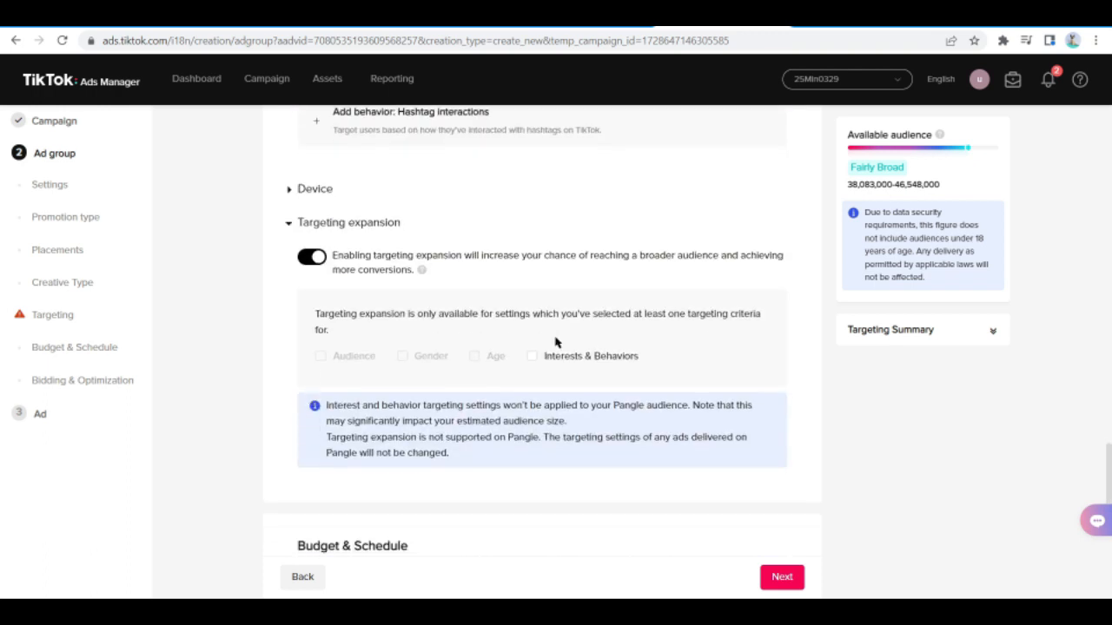
left_click(534, 357)
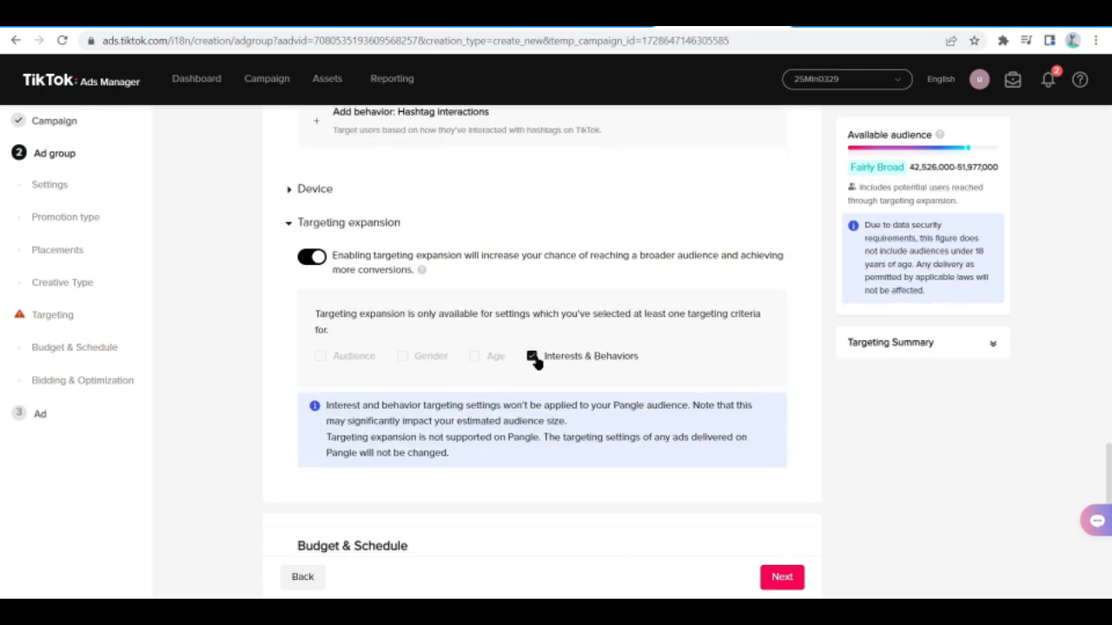
Set the ad group's daily budget to 20.00 PHP and schedule it to run within a date range.
scroll(536, 361, "down", 4)
scroll(536, 360, "down", 2)
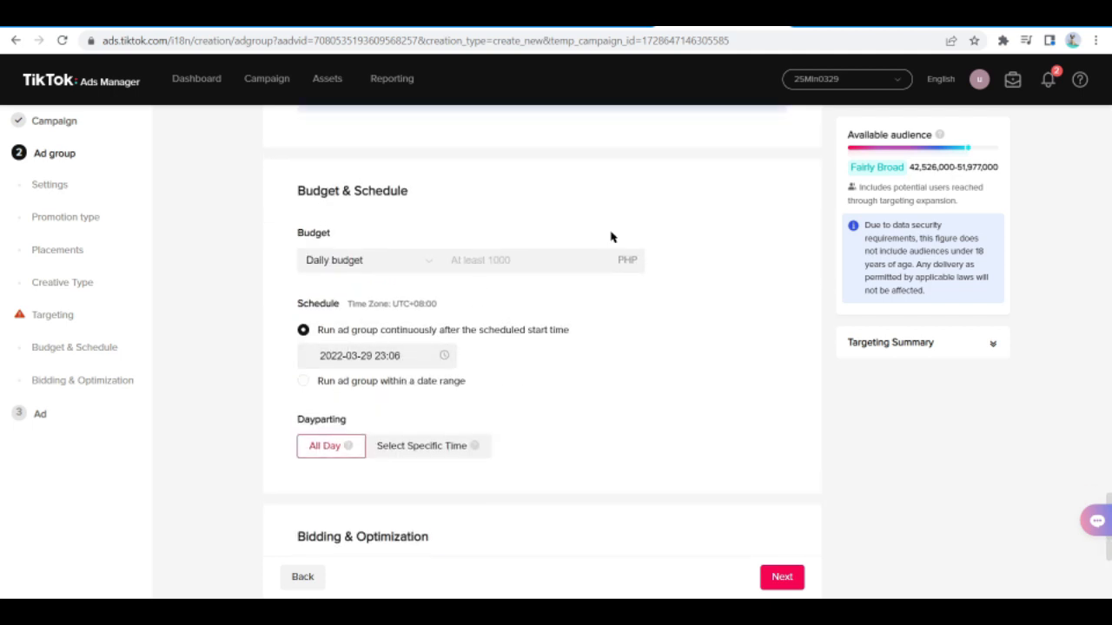
left_click(390, 265)
left_click(494, 260)
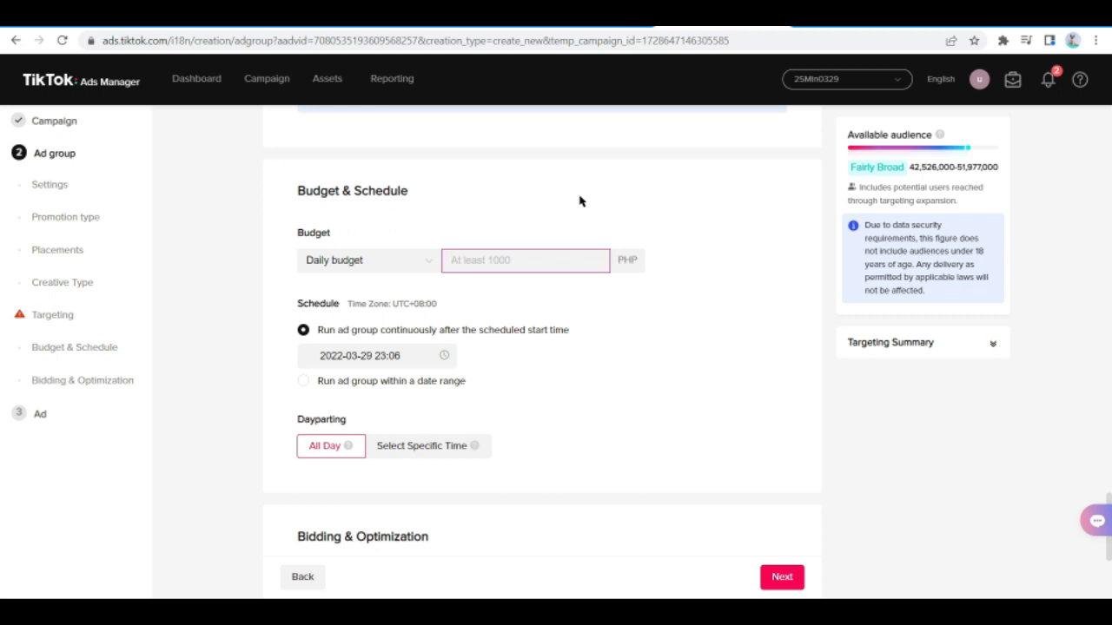
type("20.00")
scroll(536, 265, "down", 2)
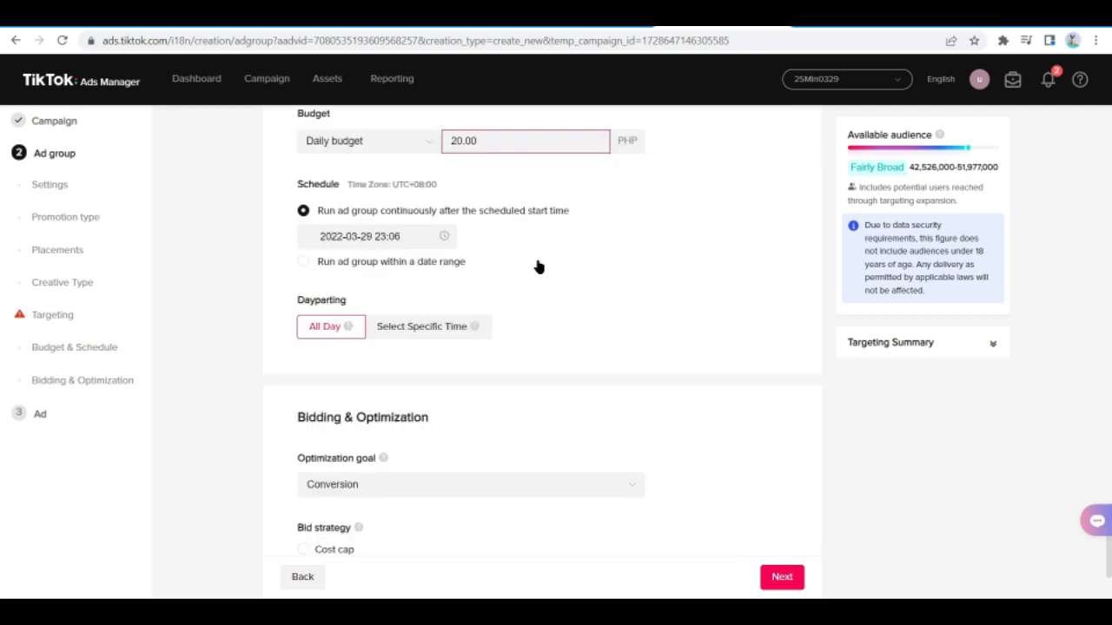
scroll(536, 265, "up", 1)
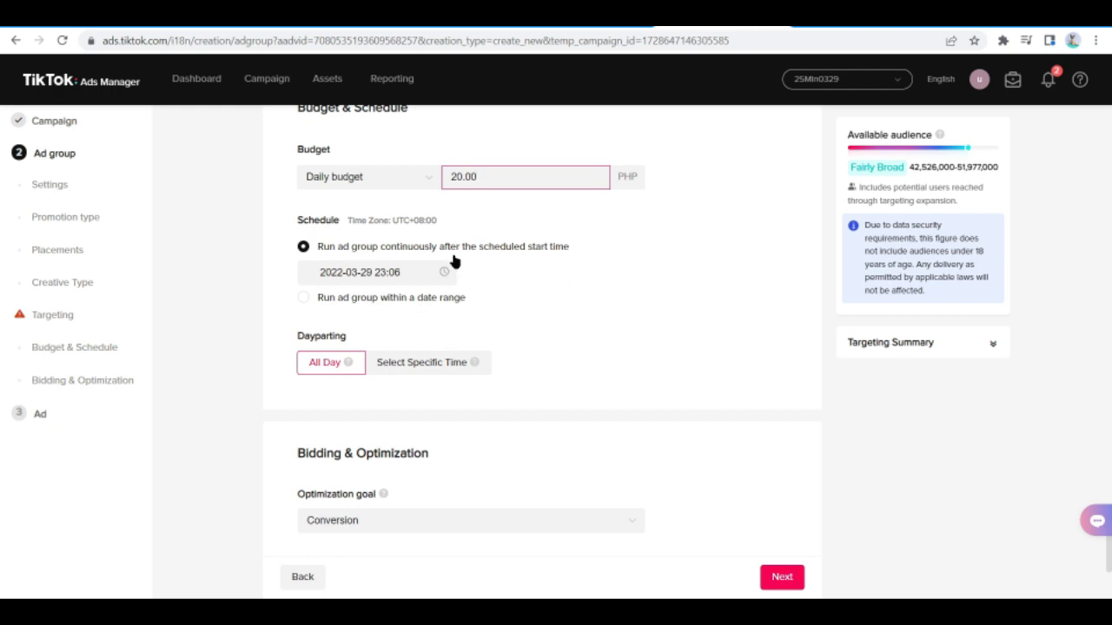
left_click(304, 299)
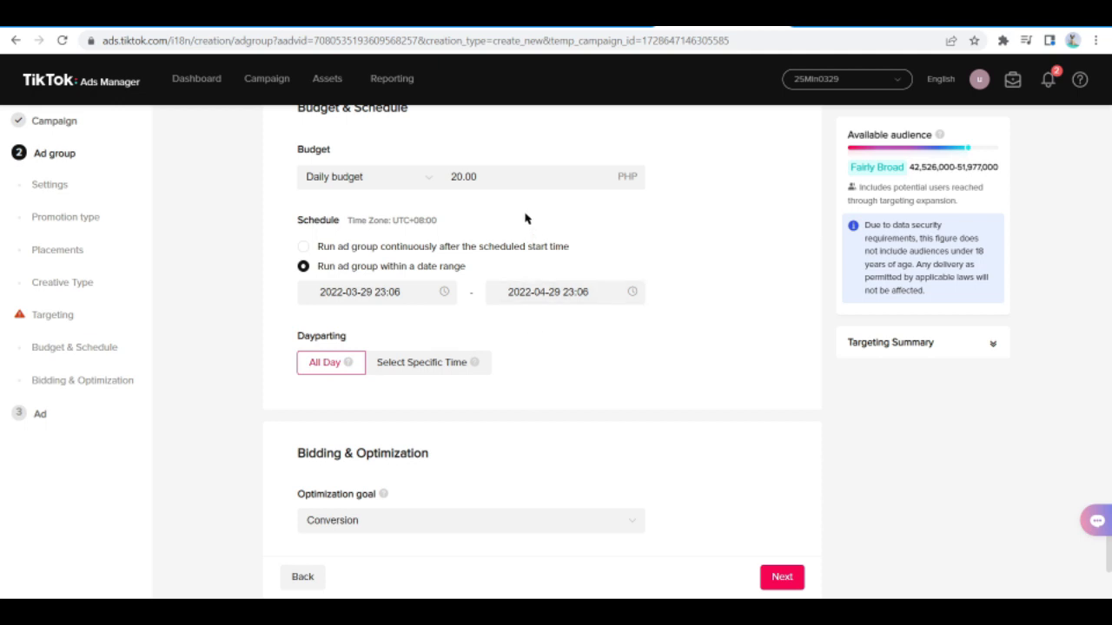
Keep Conversion as the ad group's optimization goal and set the bid strategy to Cost cap.
scroll(643, 405, "down", 2)
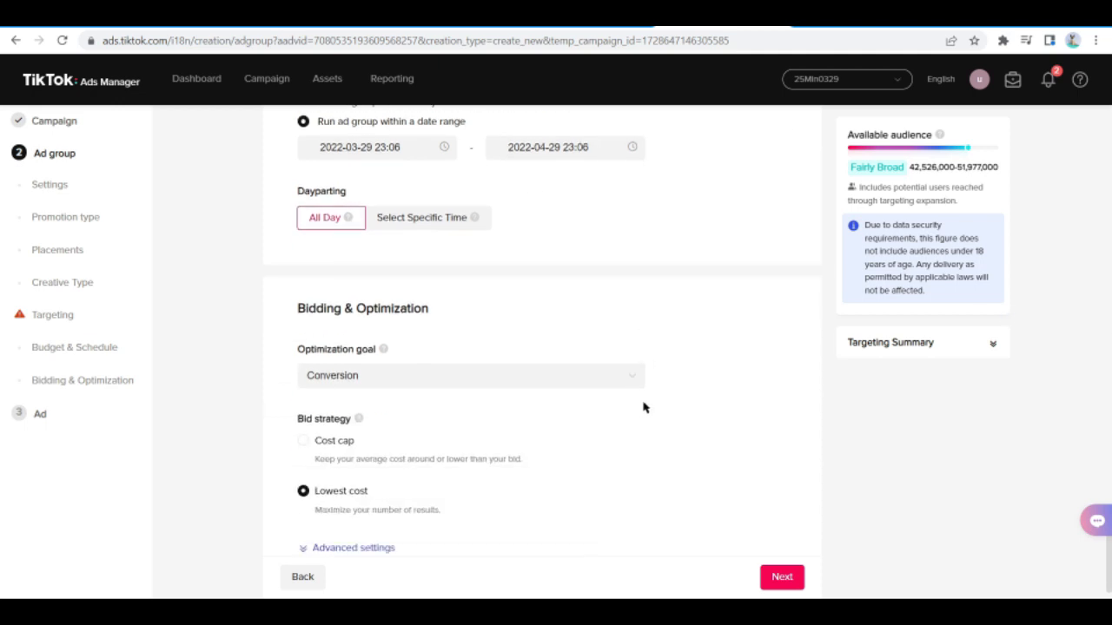
scroll(499, 426, "down", 1)
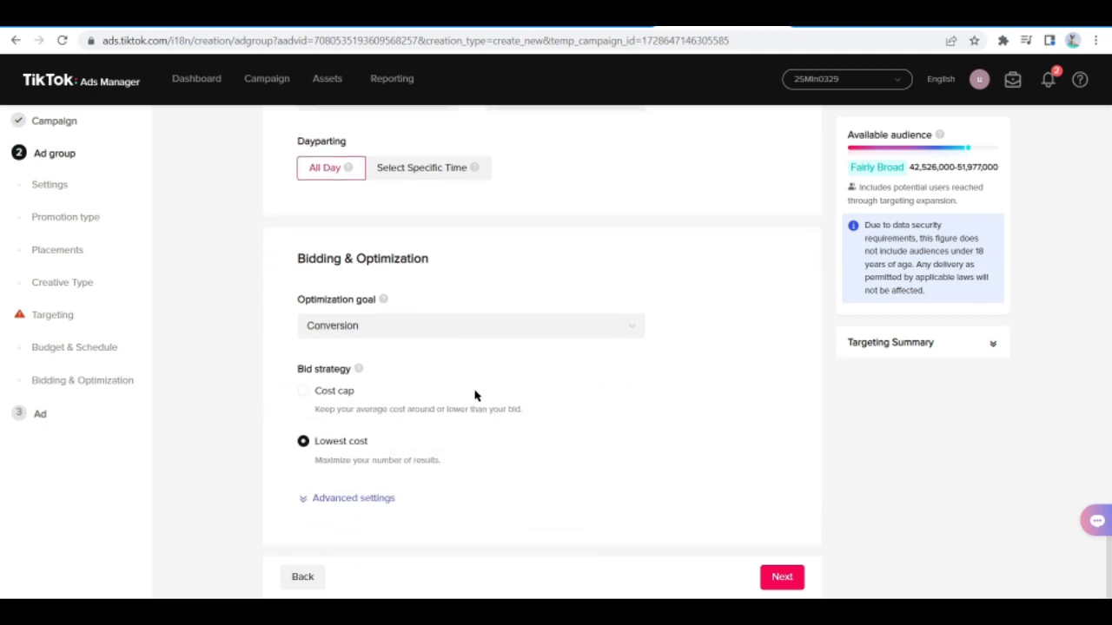
left_click(385, 328)
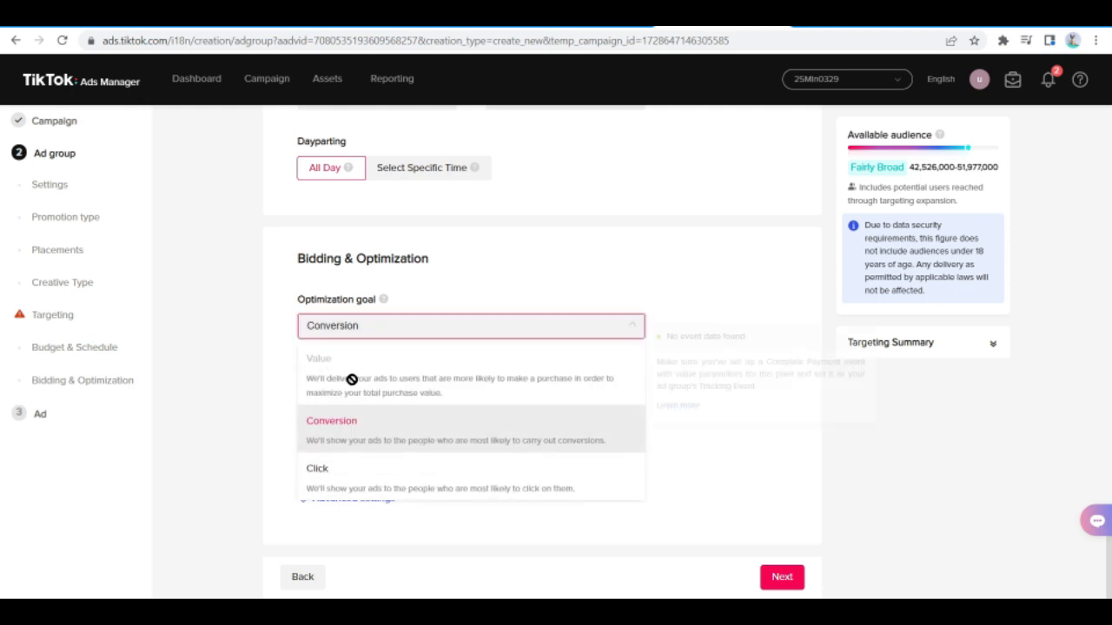
left_click(347, 432)
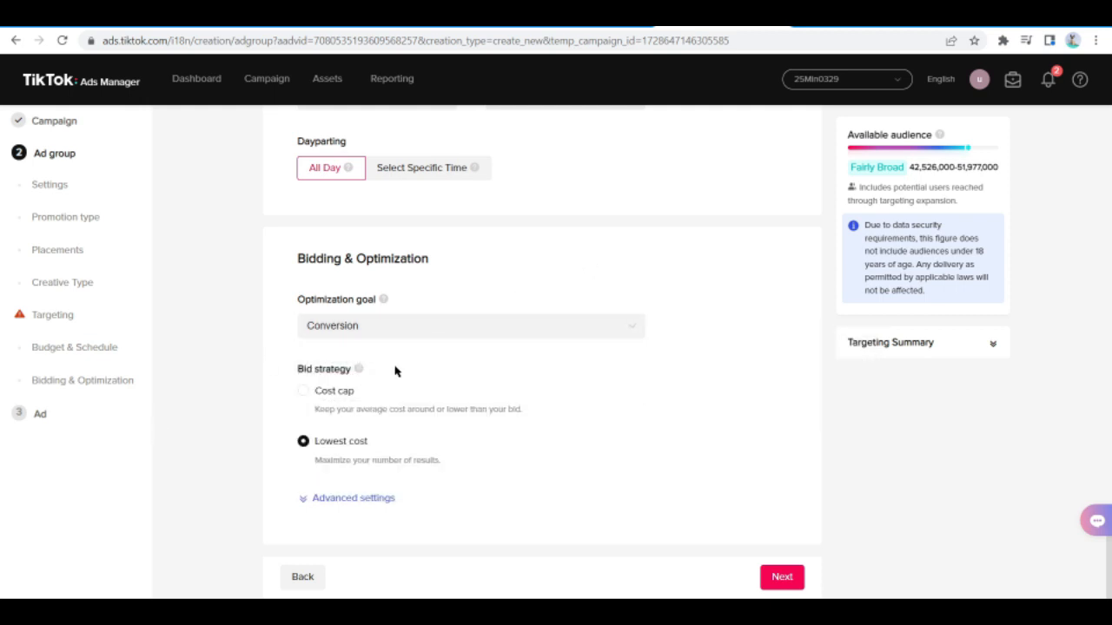
mouse_move(346, 403)
left_click(304, 391)
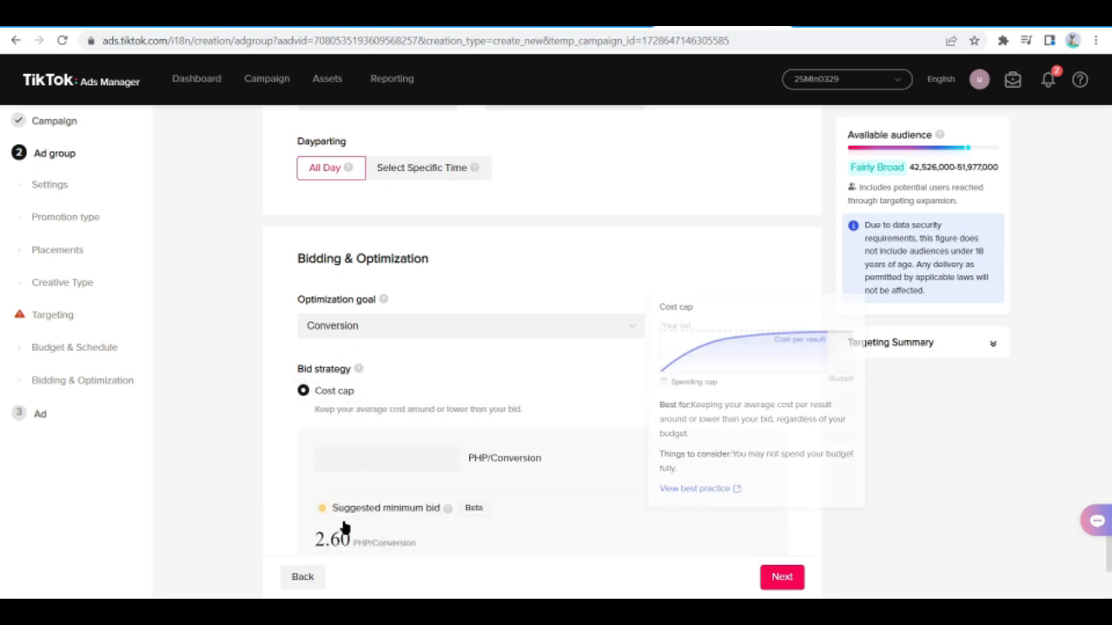
scroll(347, 521, "down", 1)
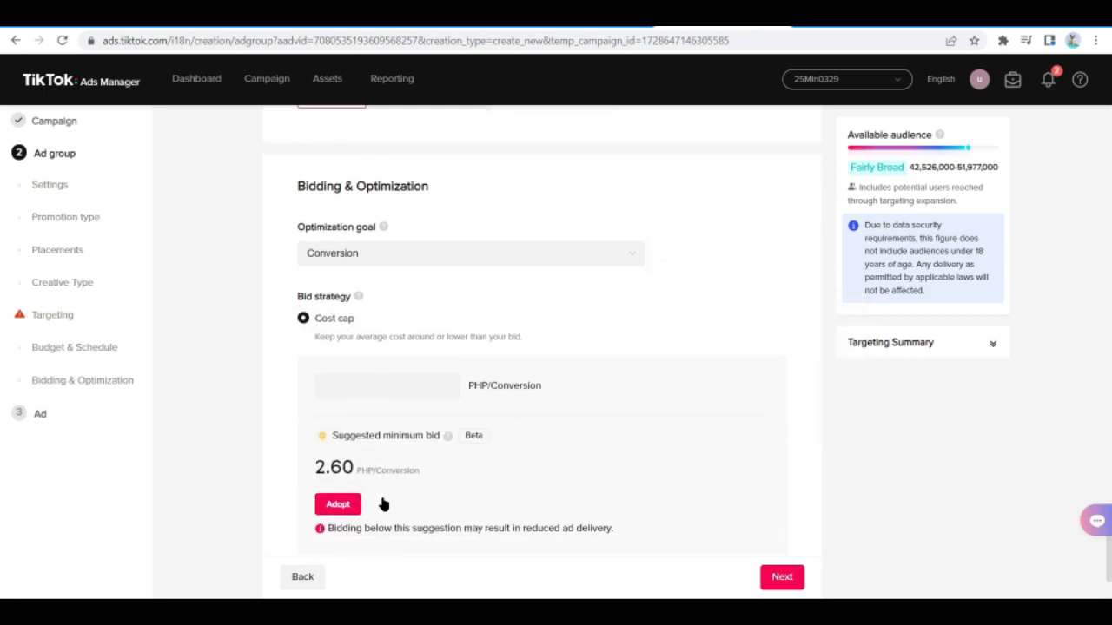
Change the ad group's bid strategy to Lowest cost and try to continue to the ad stage.
scroll(579, 400, "down", 2)
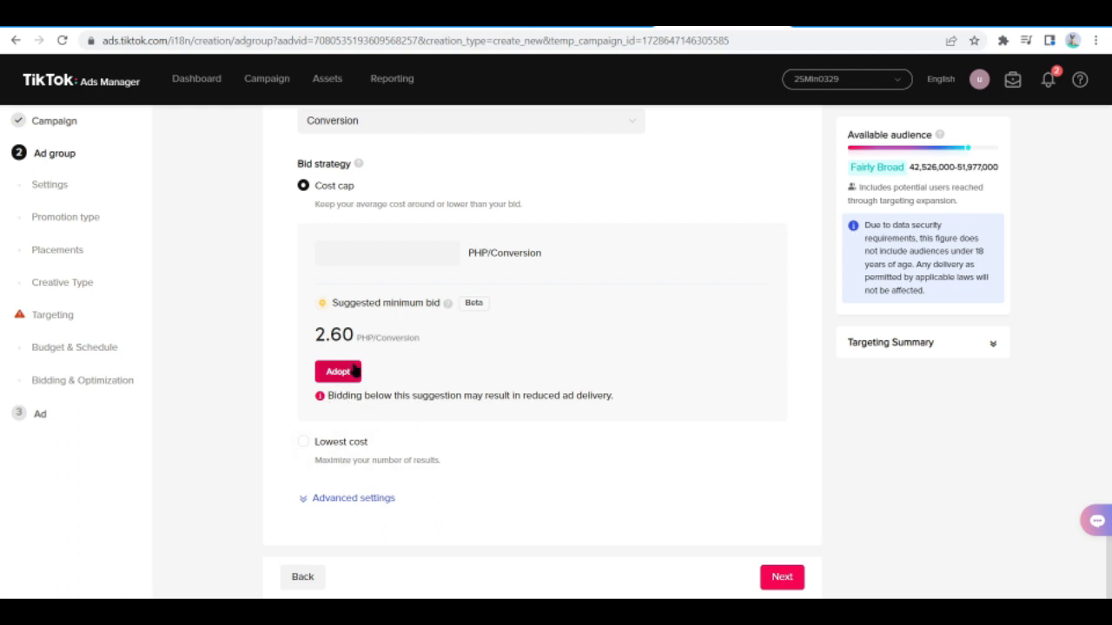
left_click(318, 464)
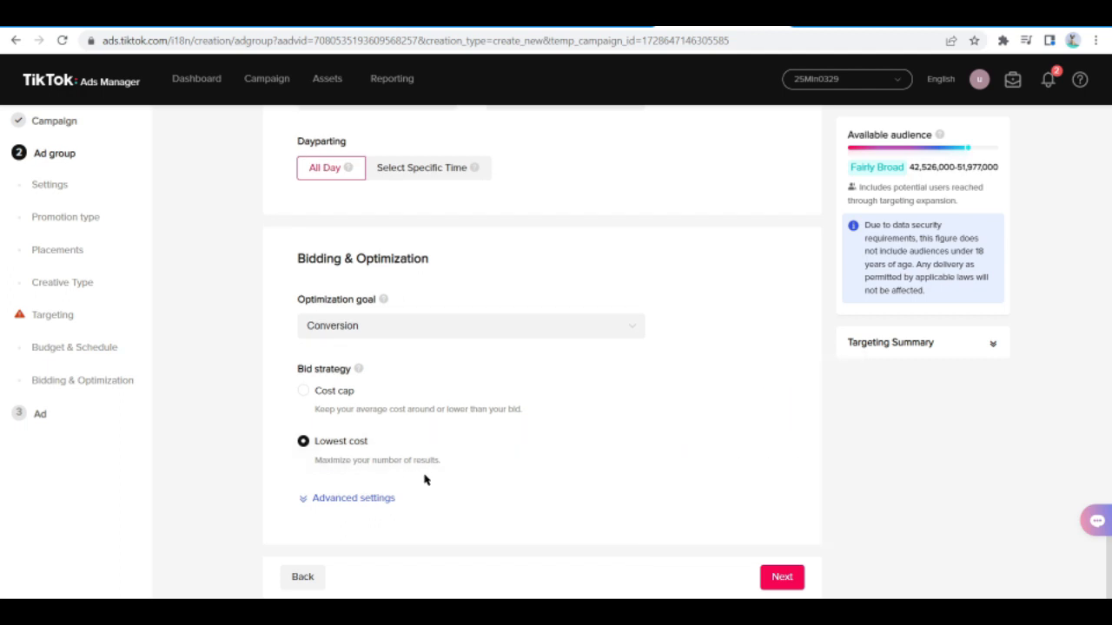
mouse_move(450, 477)
scroll(656, 491, "up", 15)
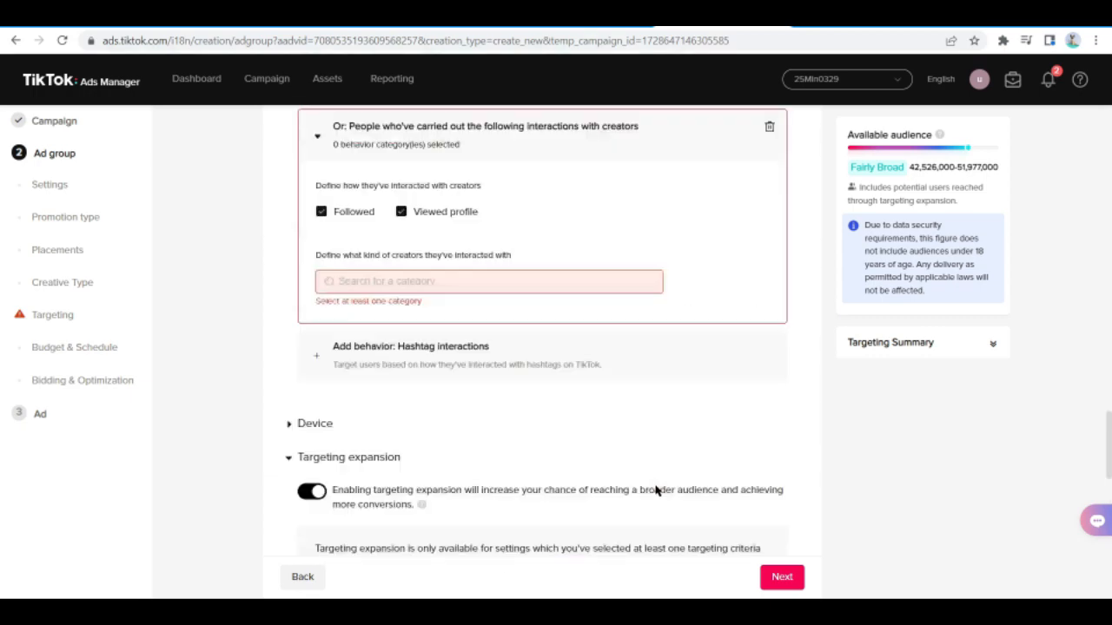
scroll(655, 491, "down", 5)
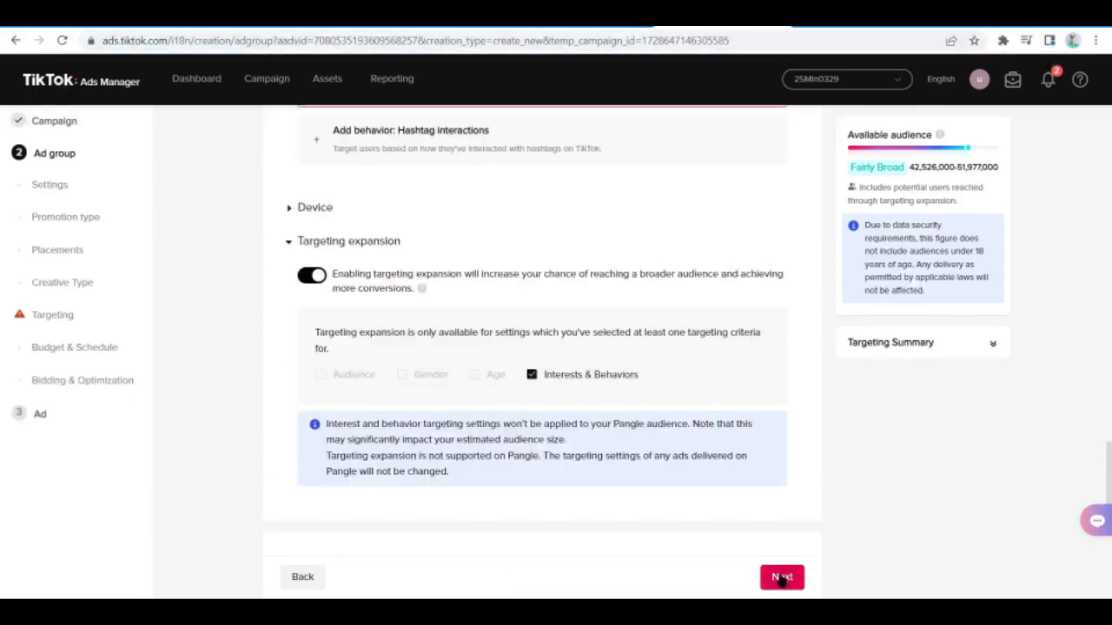
left_click(781, 577)
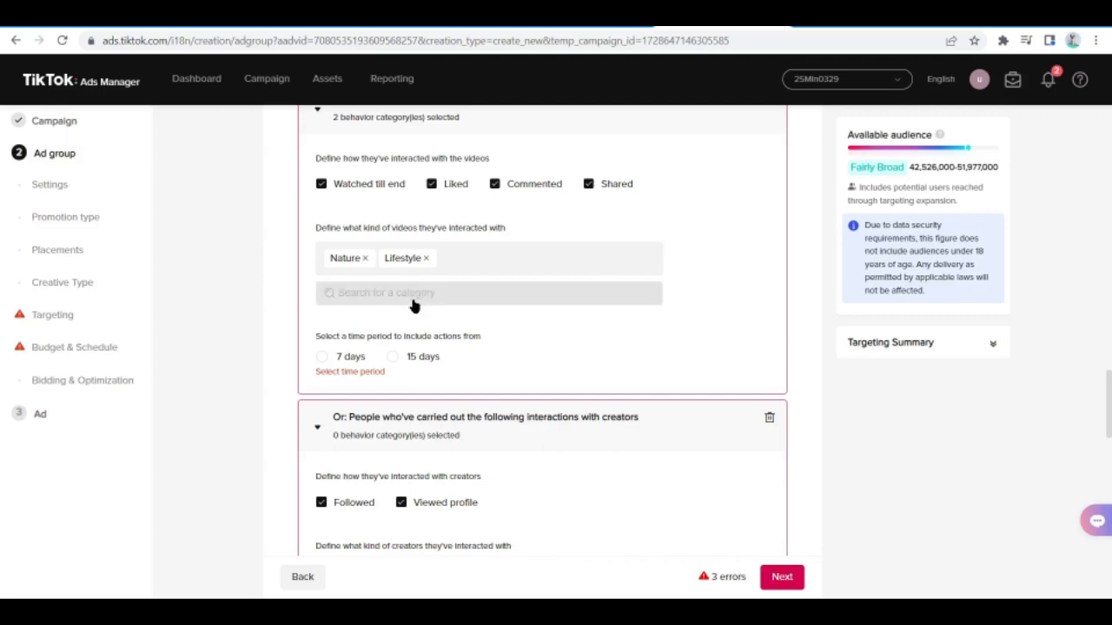
Set the time period for the video interactions behavior to 7 days and check the targeting settings for remaining errors.
left_click(323, 363)
scroll(492, 416, "up", 4)
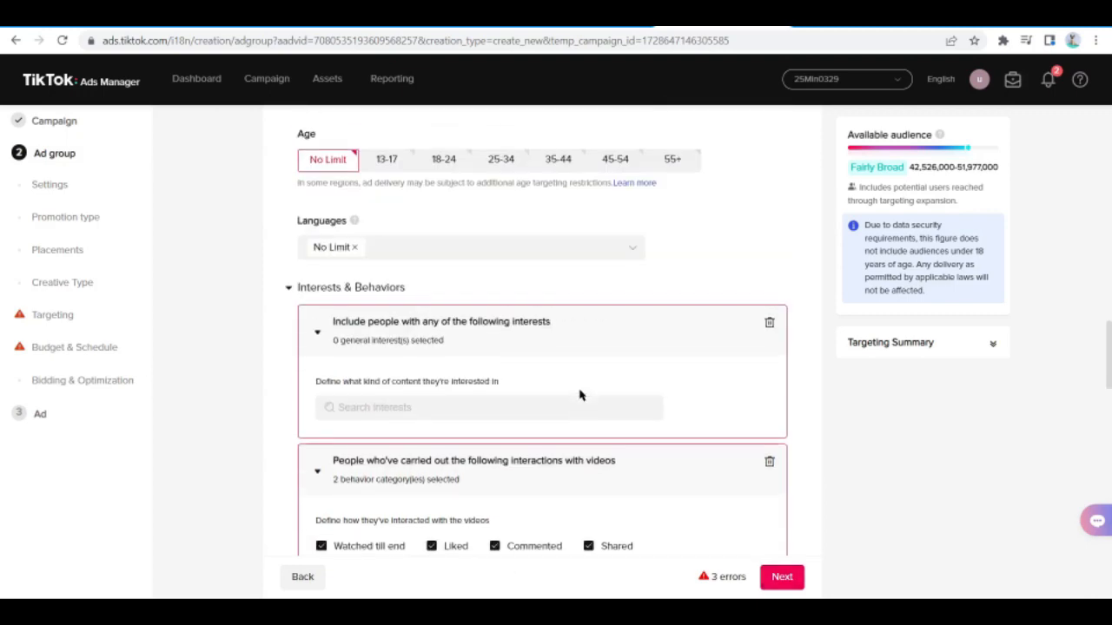
scroll(571, 402, "up", 1)
scroll(477, 401, "down", 15)
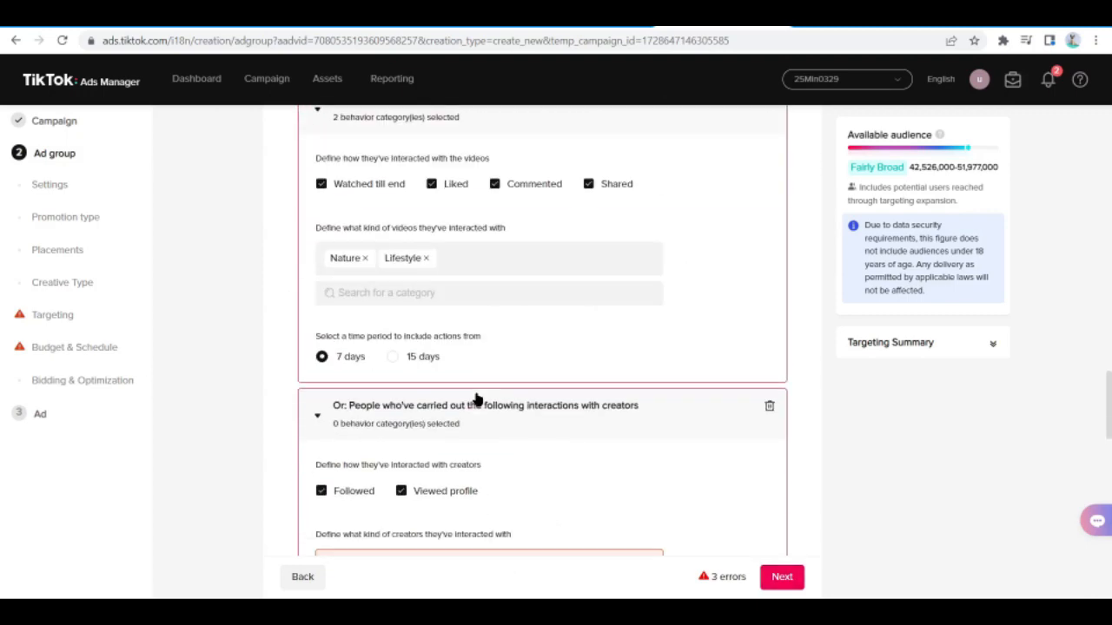
scroll(476, 401, "up", 15)
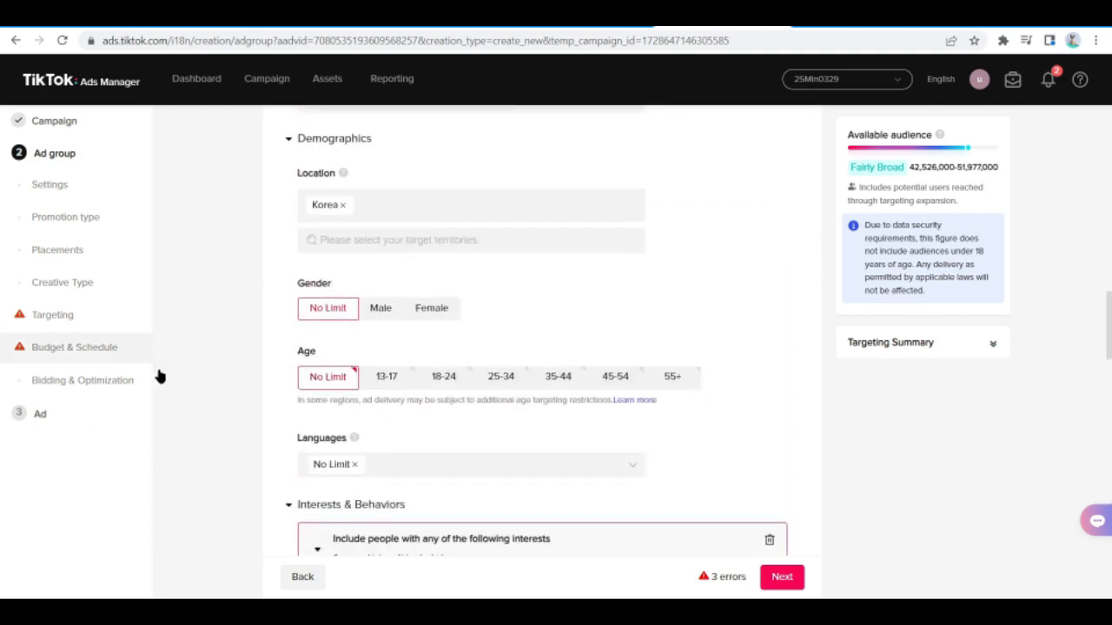
scroll(463, 278, "up", 4)
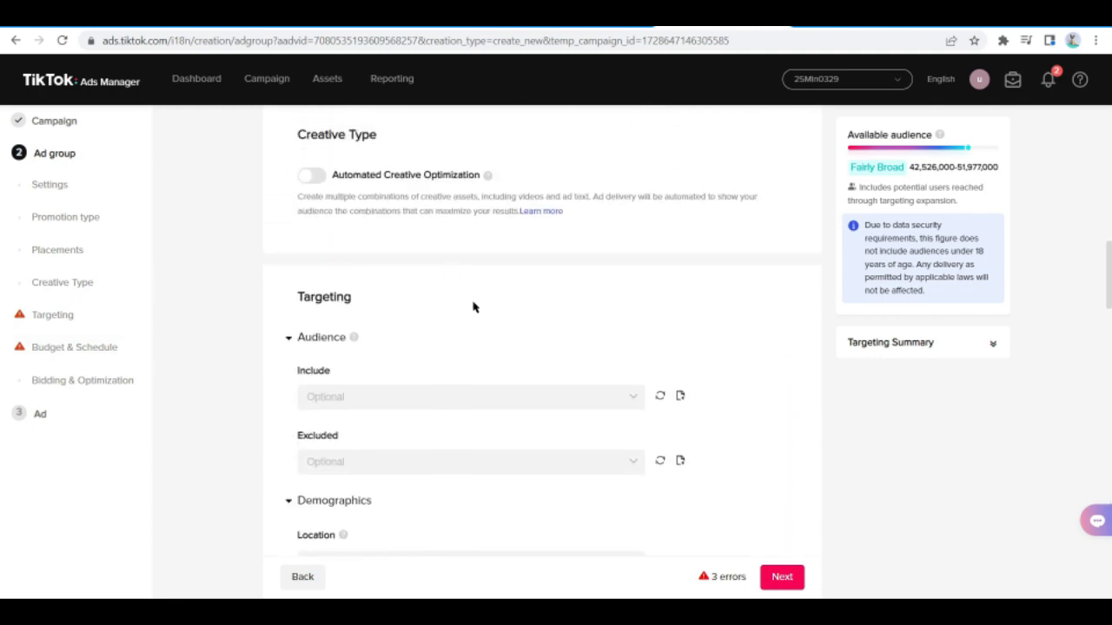
scroll(466, 246, "down", 5)
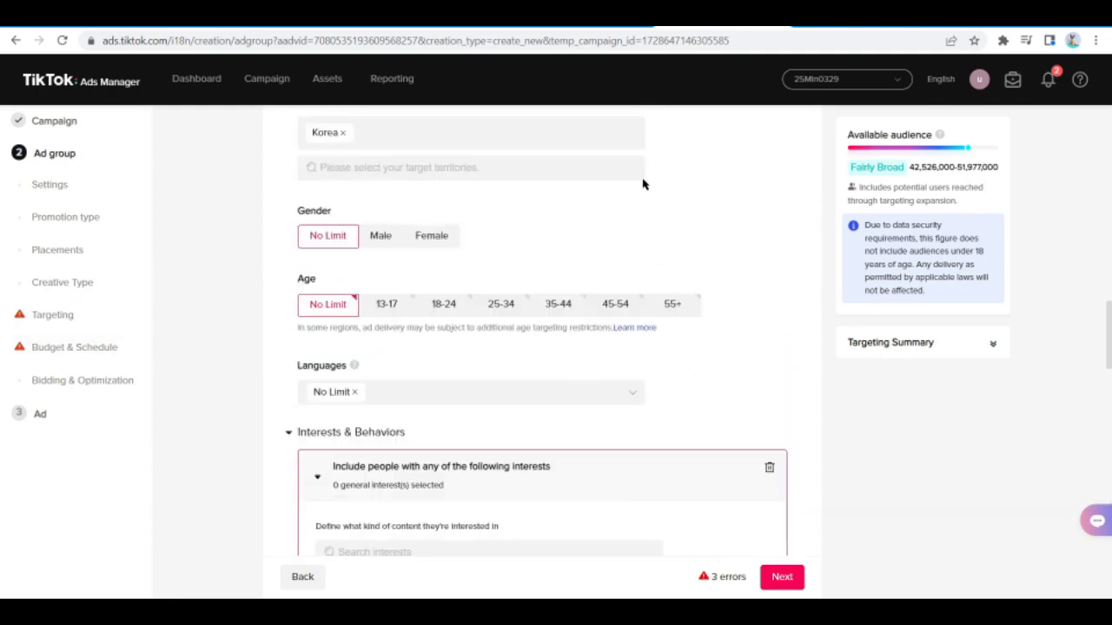